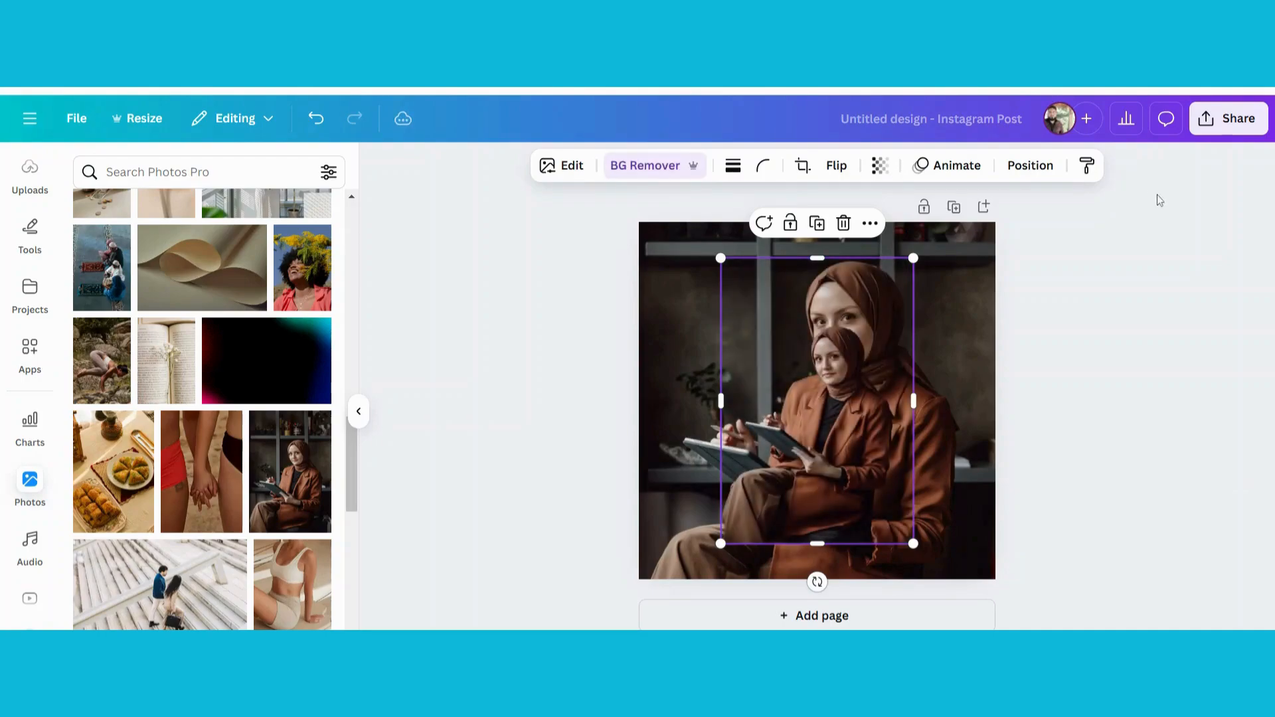
Enlarge the woman's cut-out on the page until it lines up with her figure in the background photo
left_click_drag(910, 260, 1004, 127)
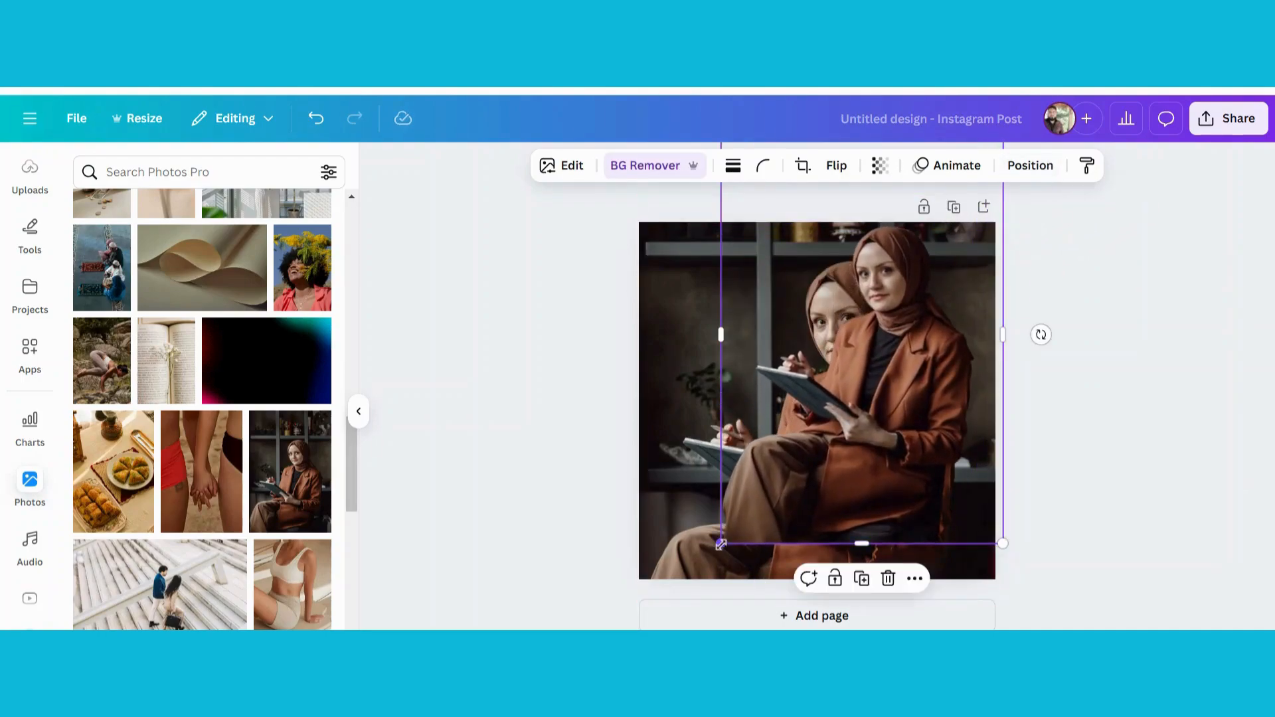
left_click_drag(721, 543, 614, 651)
left_click(571, 584)
Add a heading to the page with the text "WISE LADY"
scroll(56, 160, "up", 2)
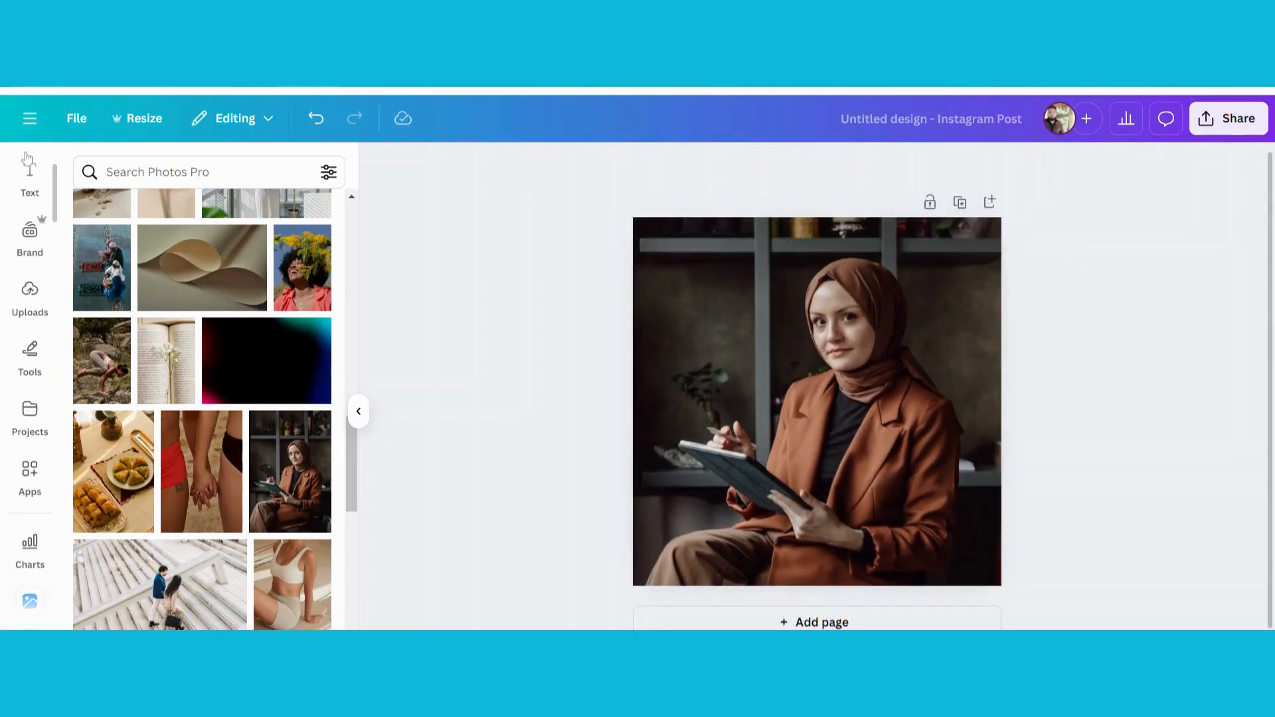
left_click(25, 167)
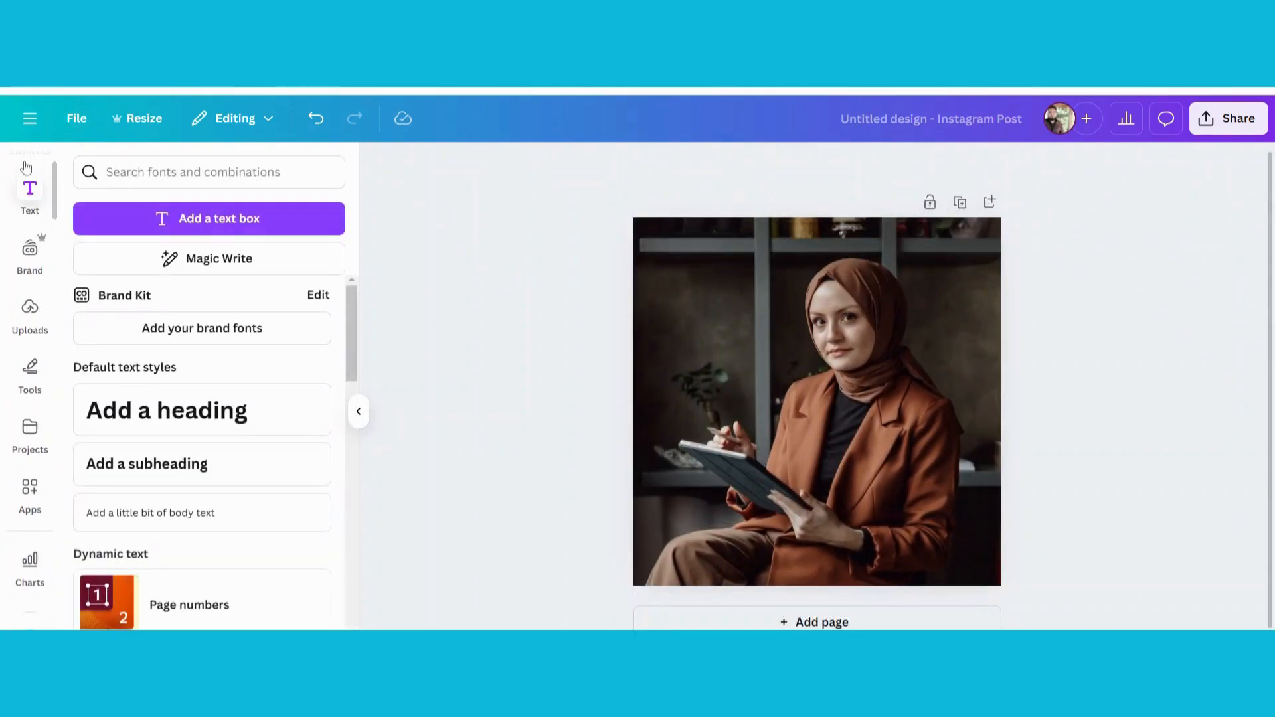
left_click(229, 412)
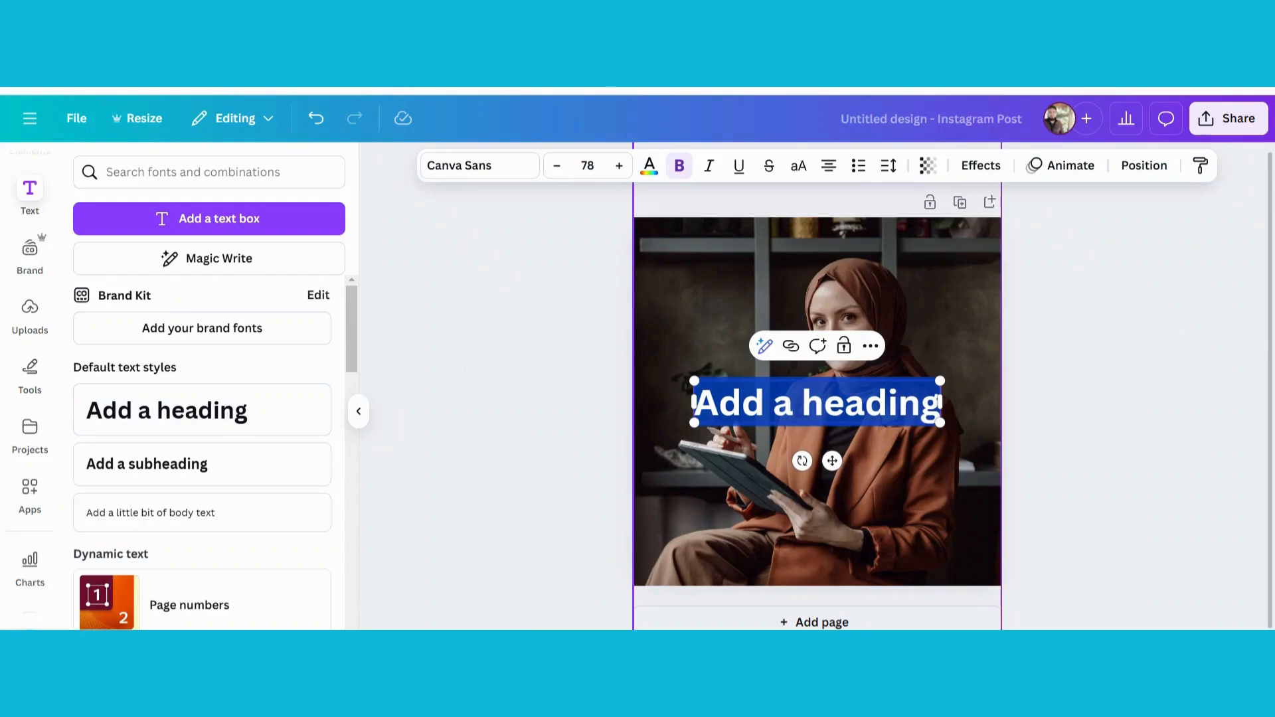
type("Wise")
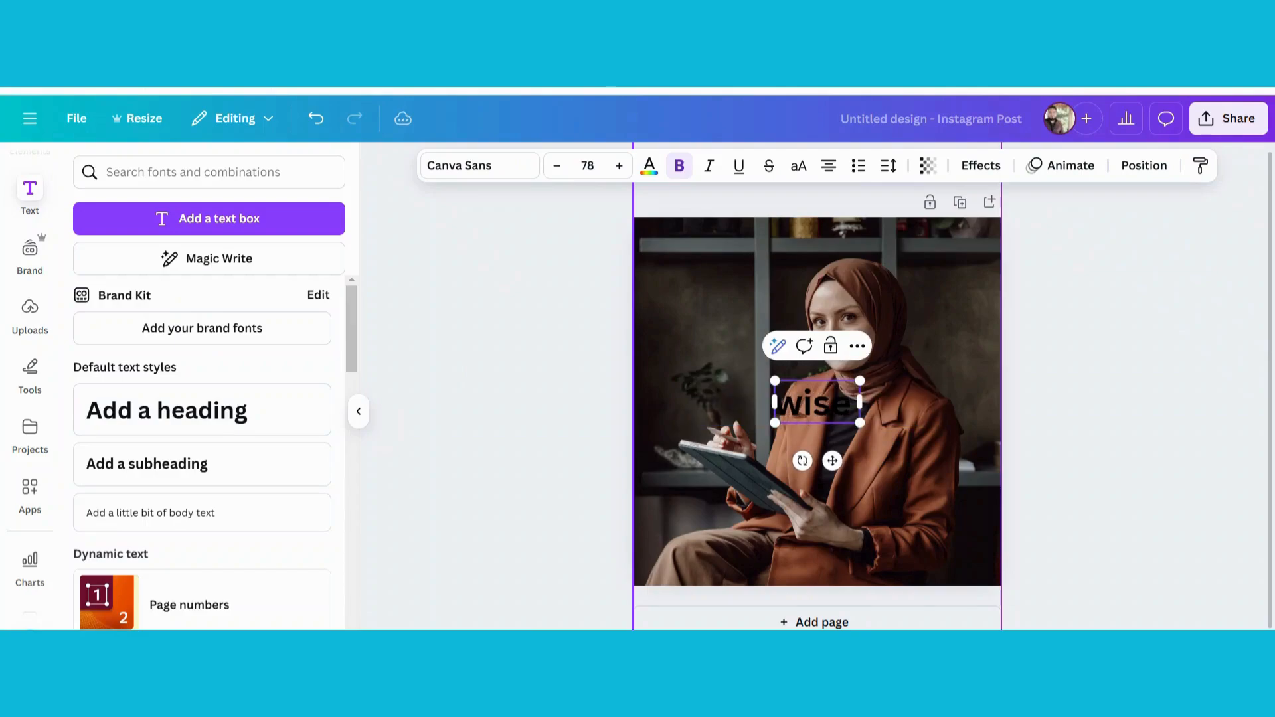
key("BackSpace")
type("SE L")
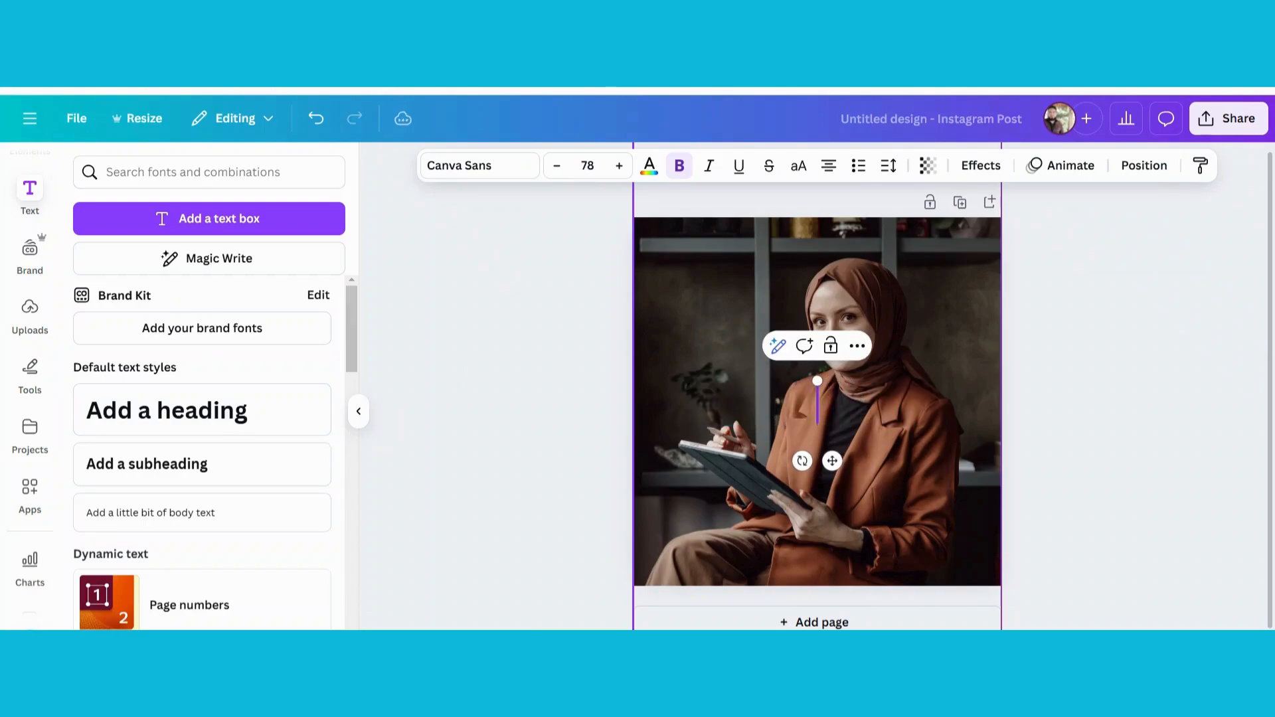
type("ADY")
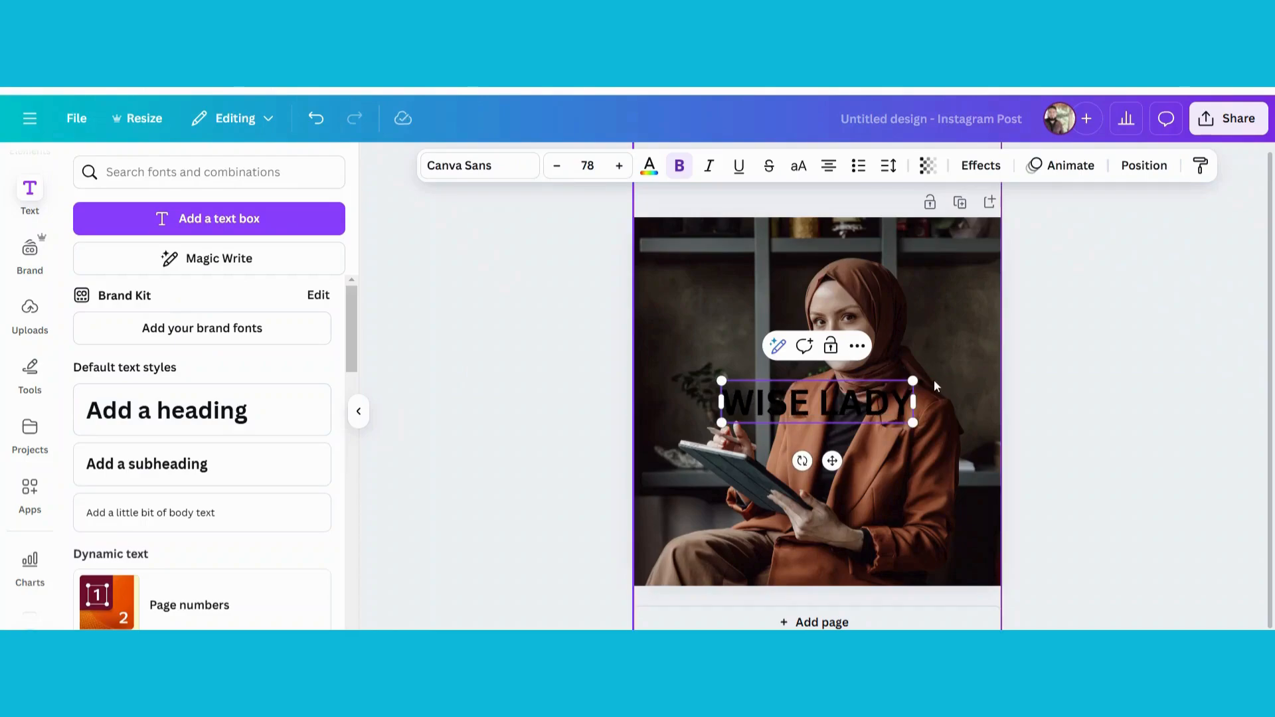
Format the WISE LADY heading at font size 122 in the photo's taupe colour with the Archivo Black font
left_click_drag(913, 381, 1000, 276)
left_click(650, 165)
left_click(312, 495)
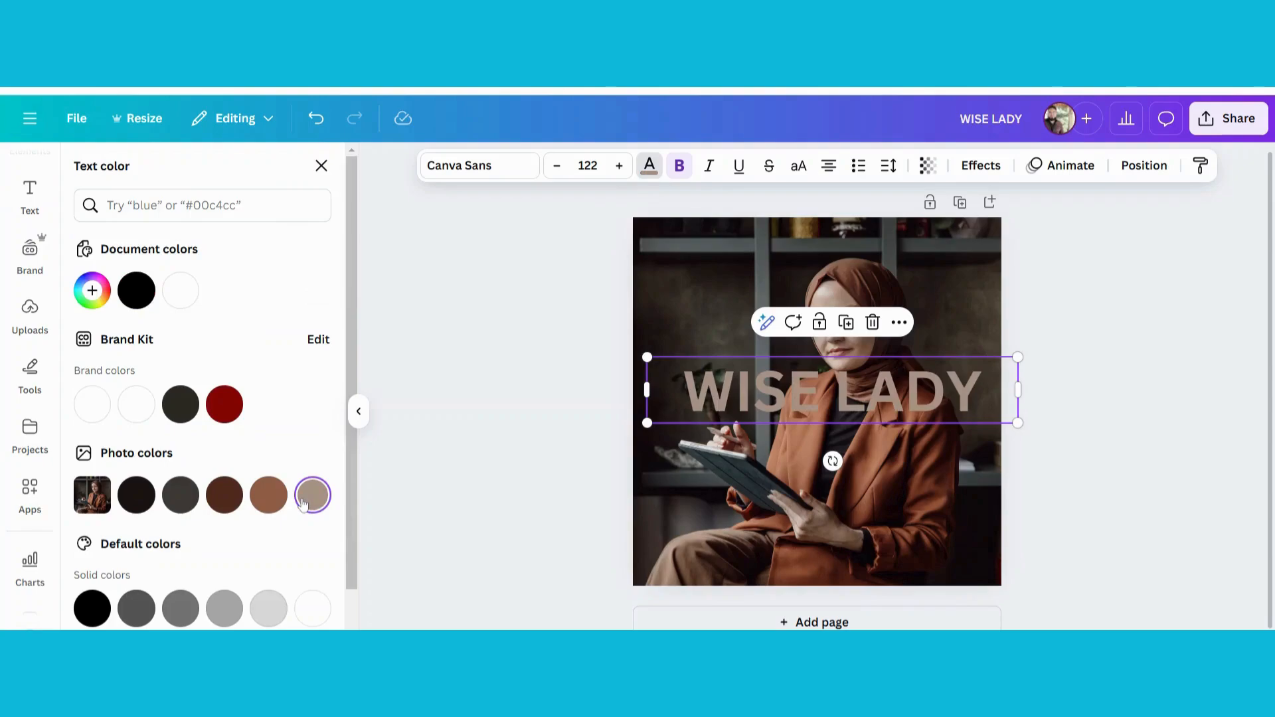
left_click(478, 165)
left_click(214, 352)
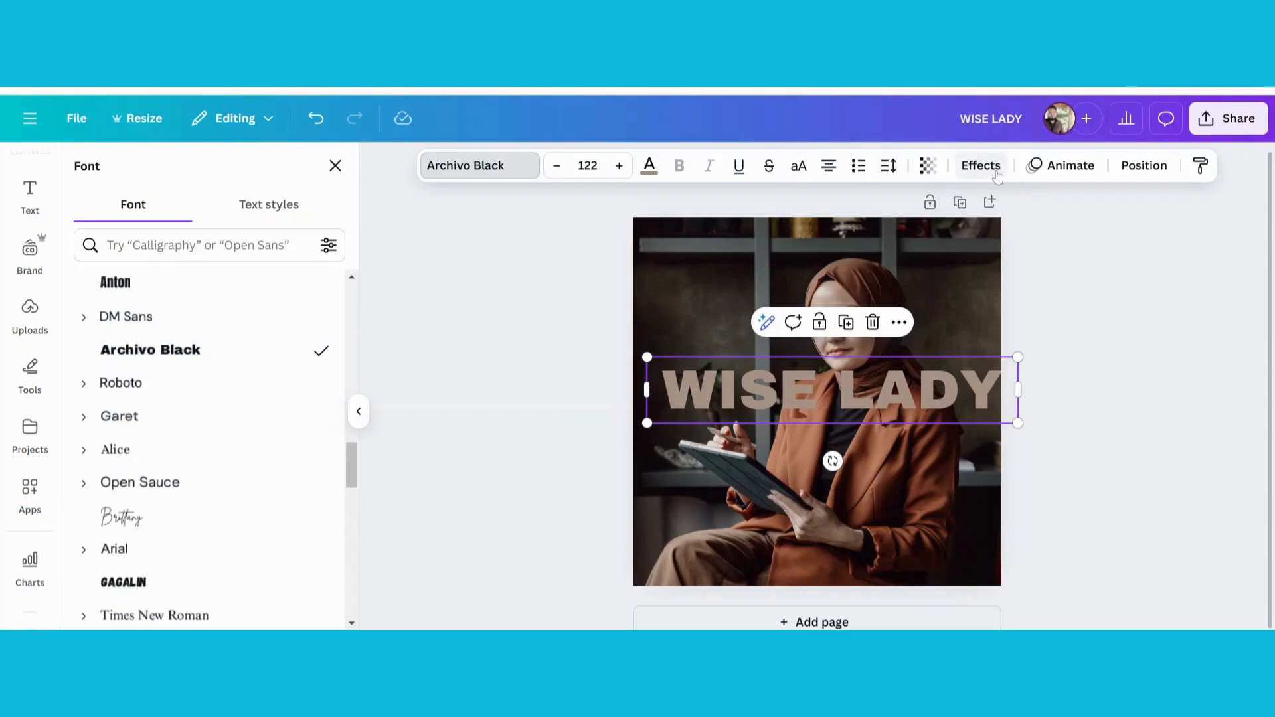
Try placing the WISE LADY heading one layer backward behind the woman's cut-out, and undo the layer change
left_click(1143, 165)
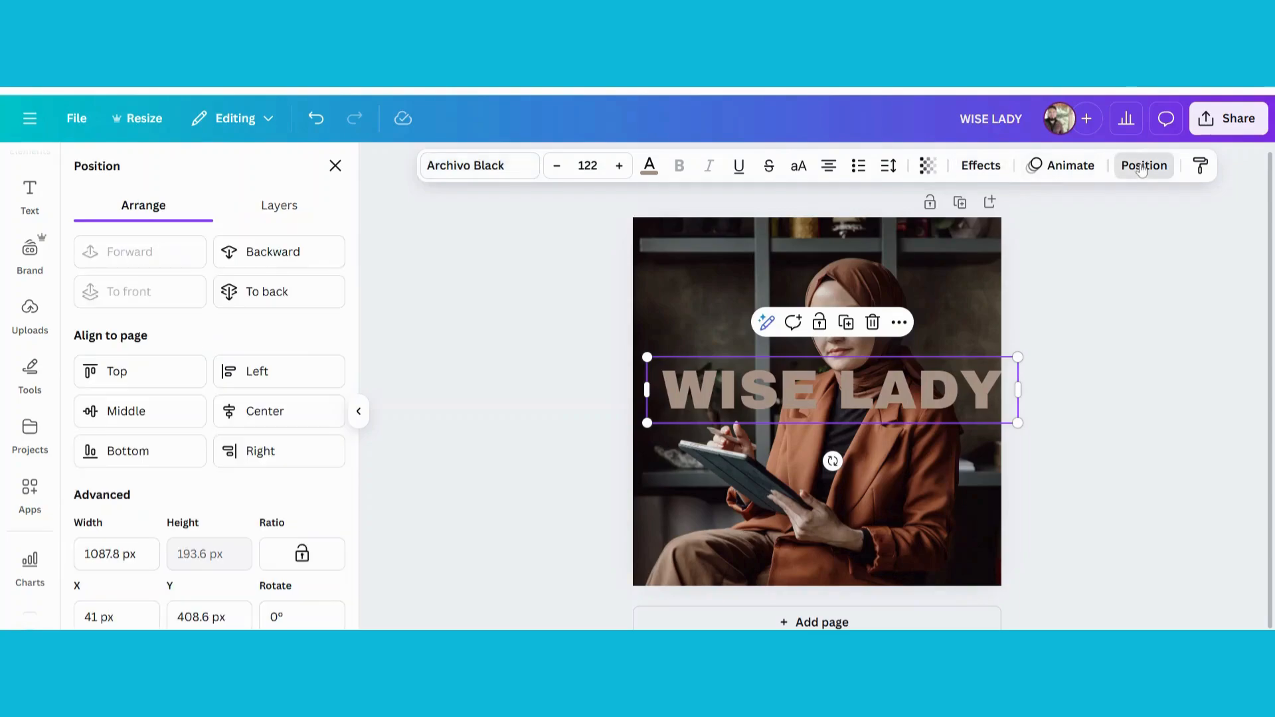
left_click(292, 263)
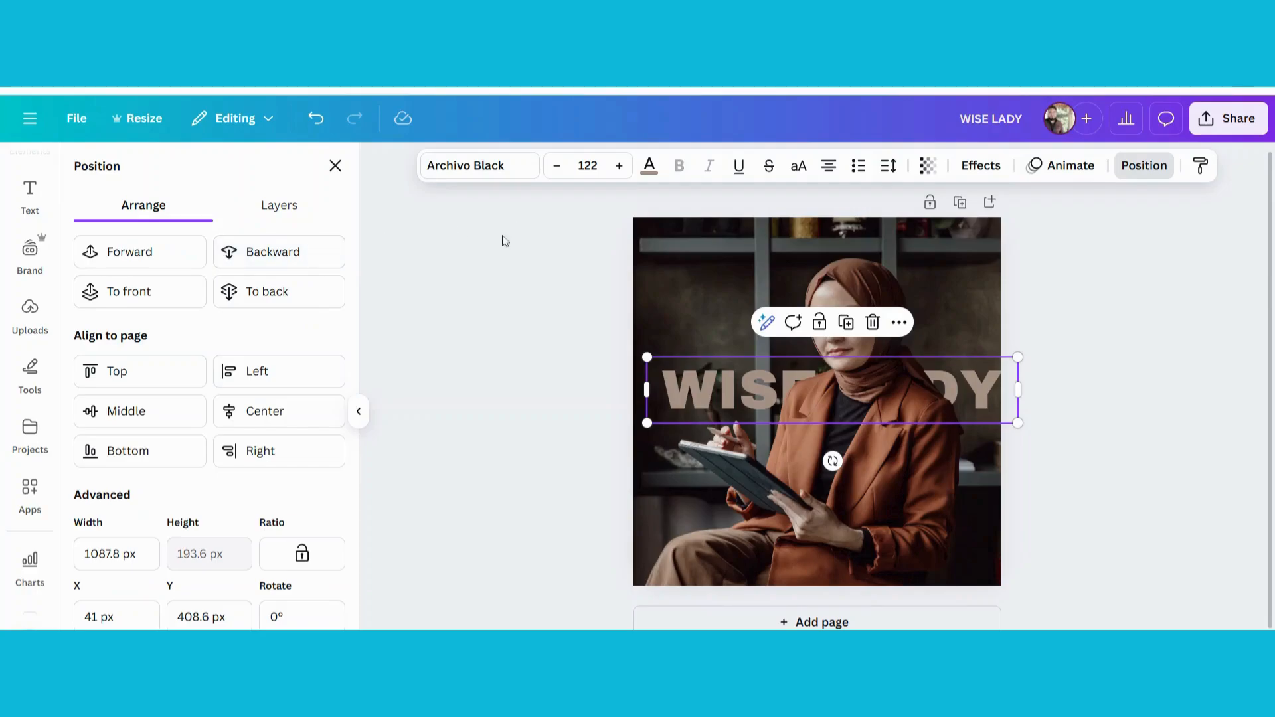
left_click(565, 308)
left_click(565, 308)
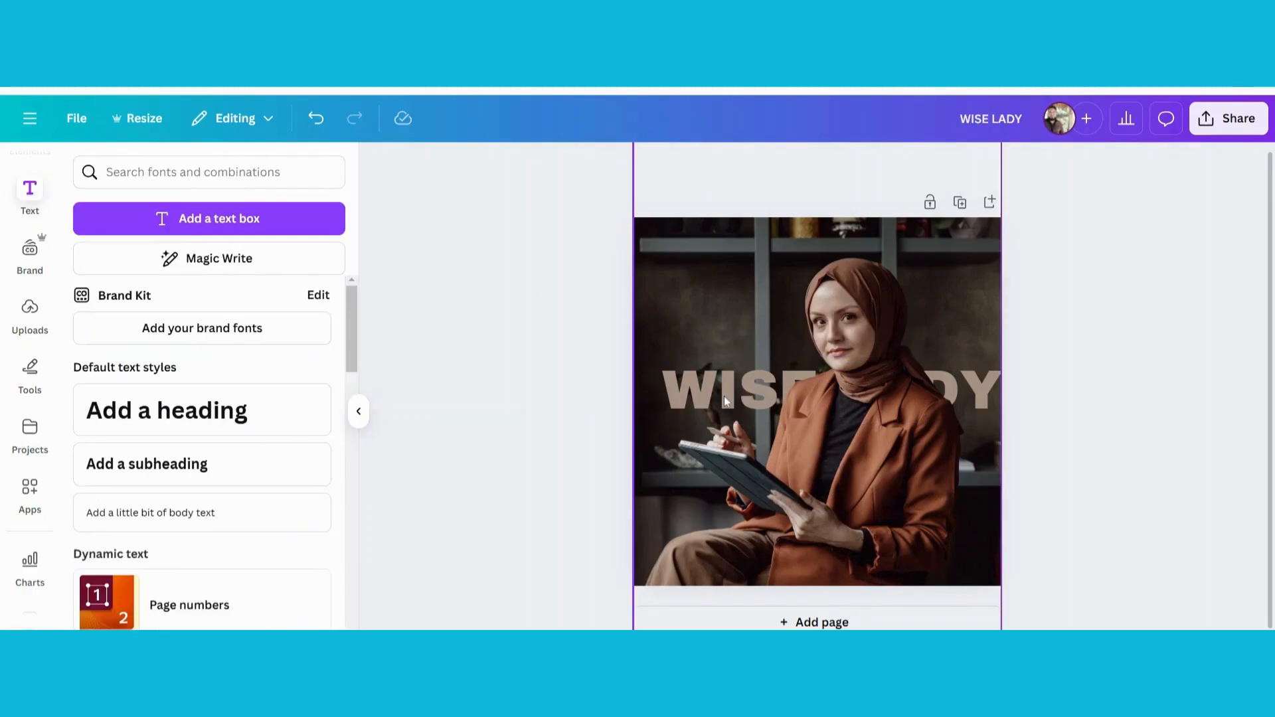
key("ctrl+z")
left_click(567, 346)
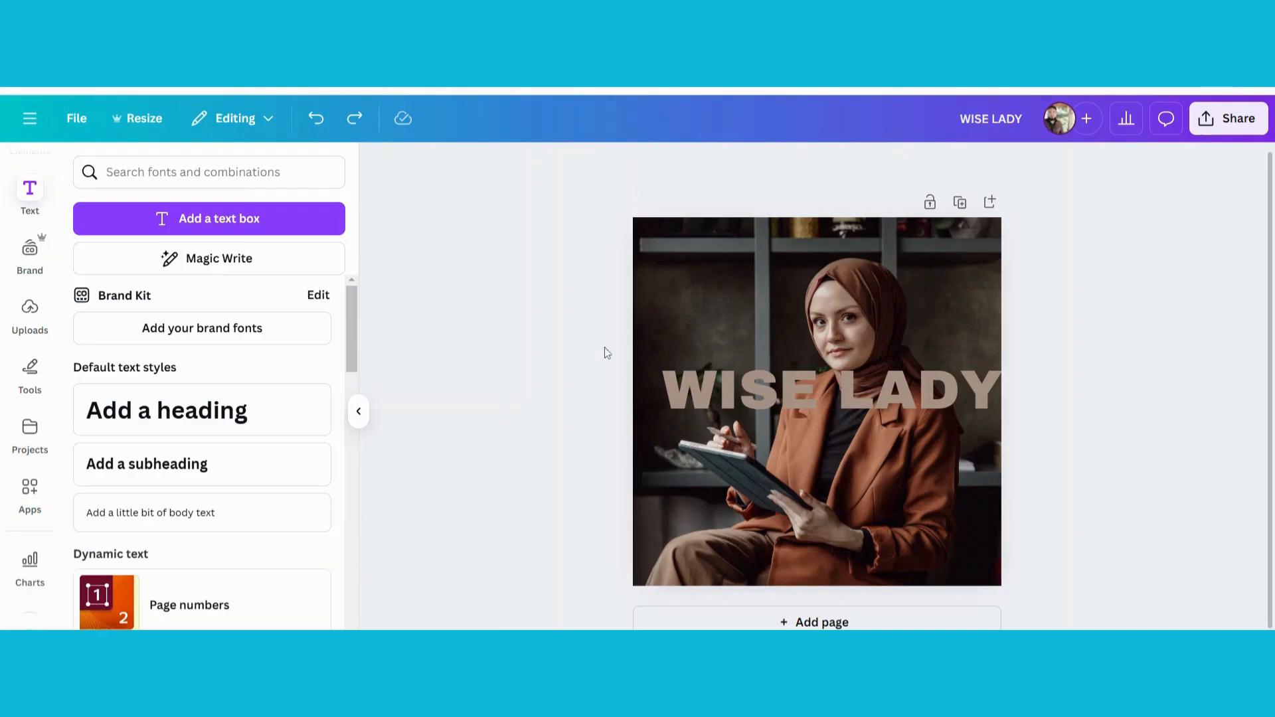
Duplicate the WISE LADY heading with the copy above the original, and send the original one layer backward behind the woman
left_click(714, 388)
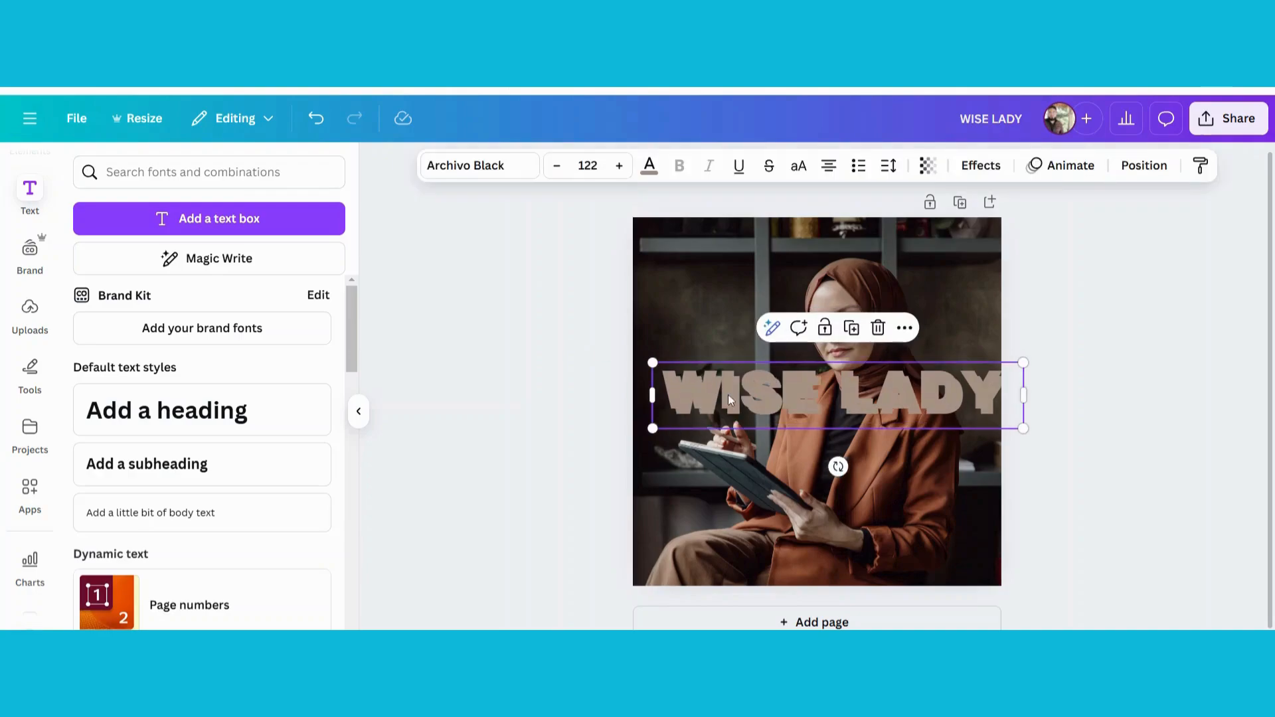
key("ctrl+d")
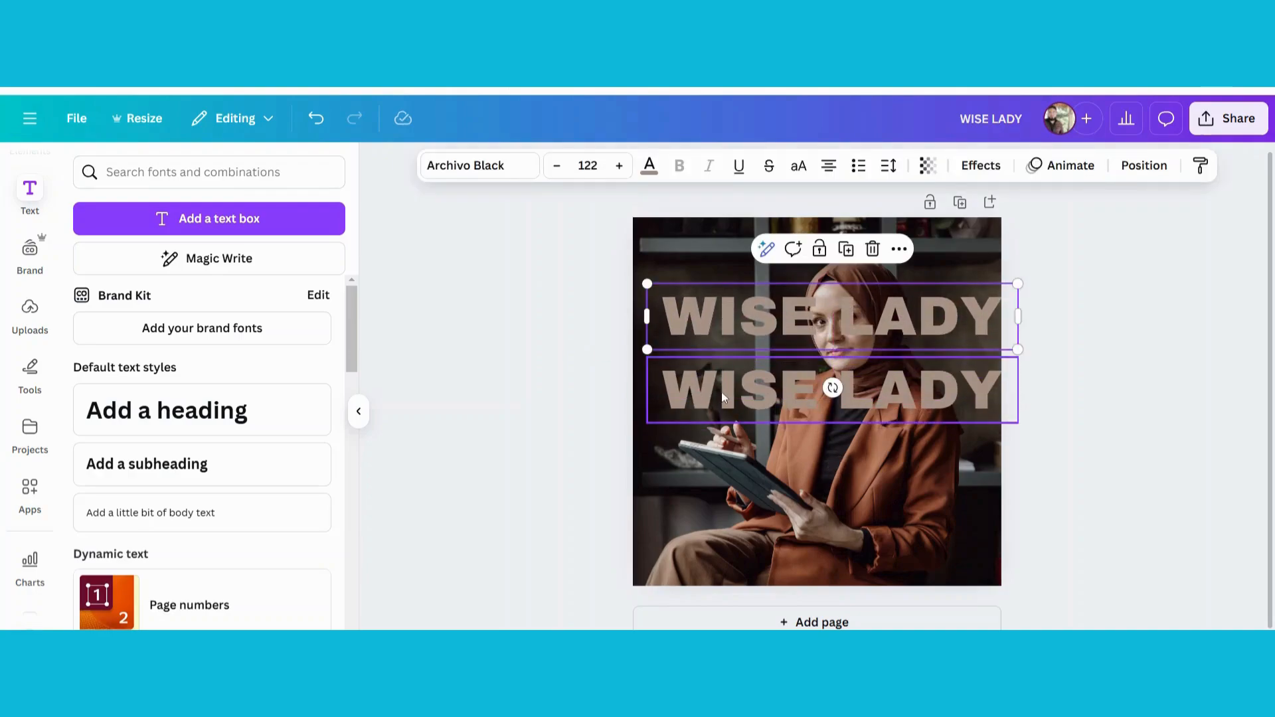
left_click(722, 393)
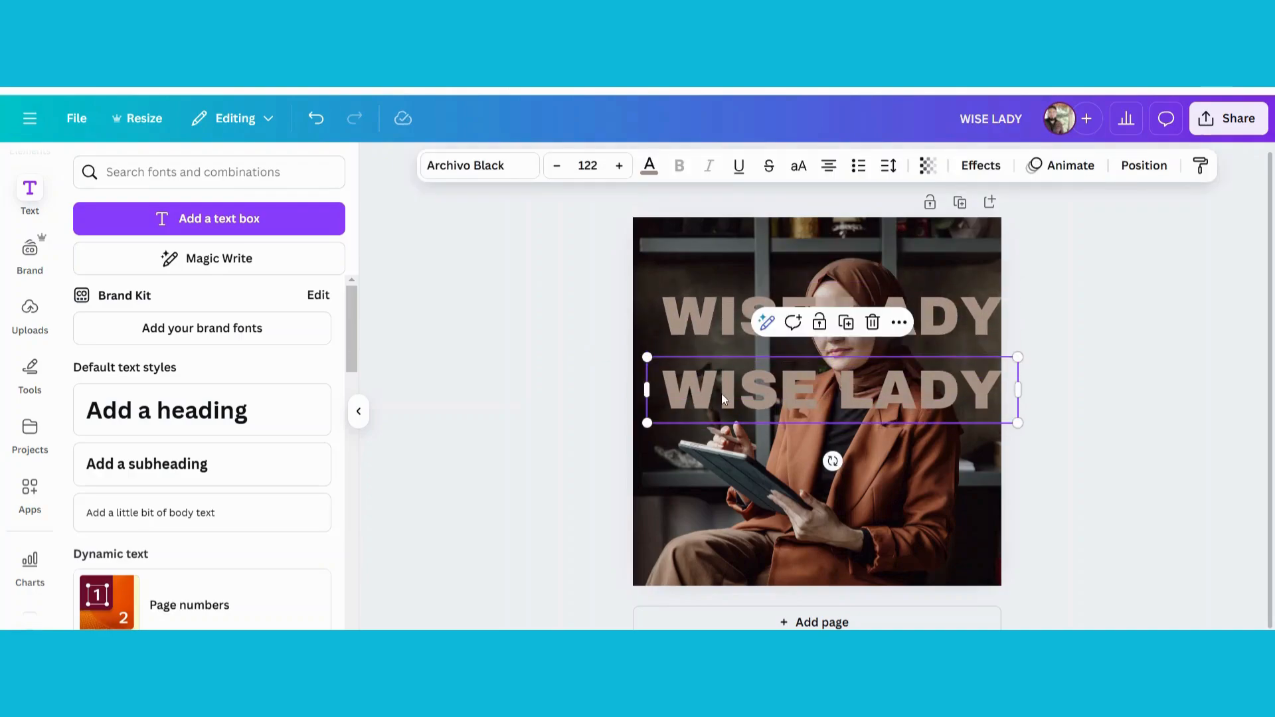
left_click(1145, 167)
left_click(260, 254)
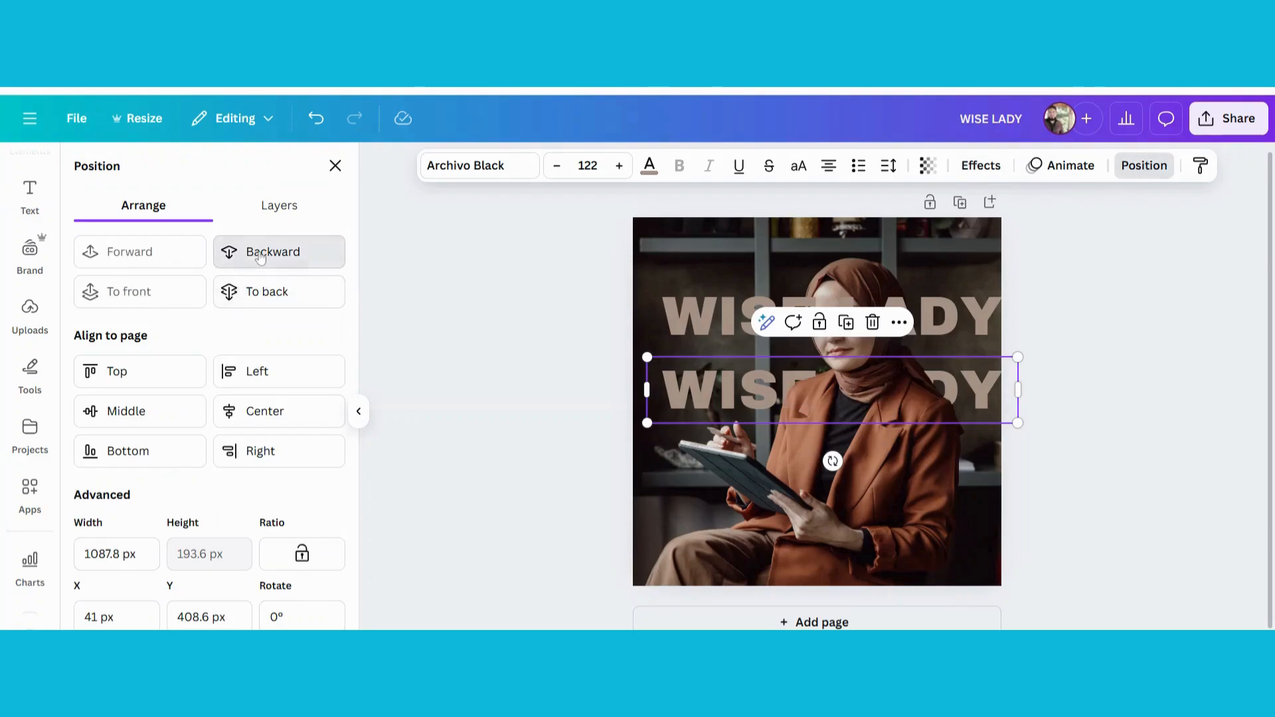
Apply the Hollow text effect to the upper copy of the WISE LADY heading
left_click(711, 302)
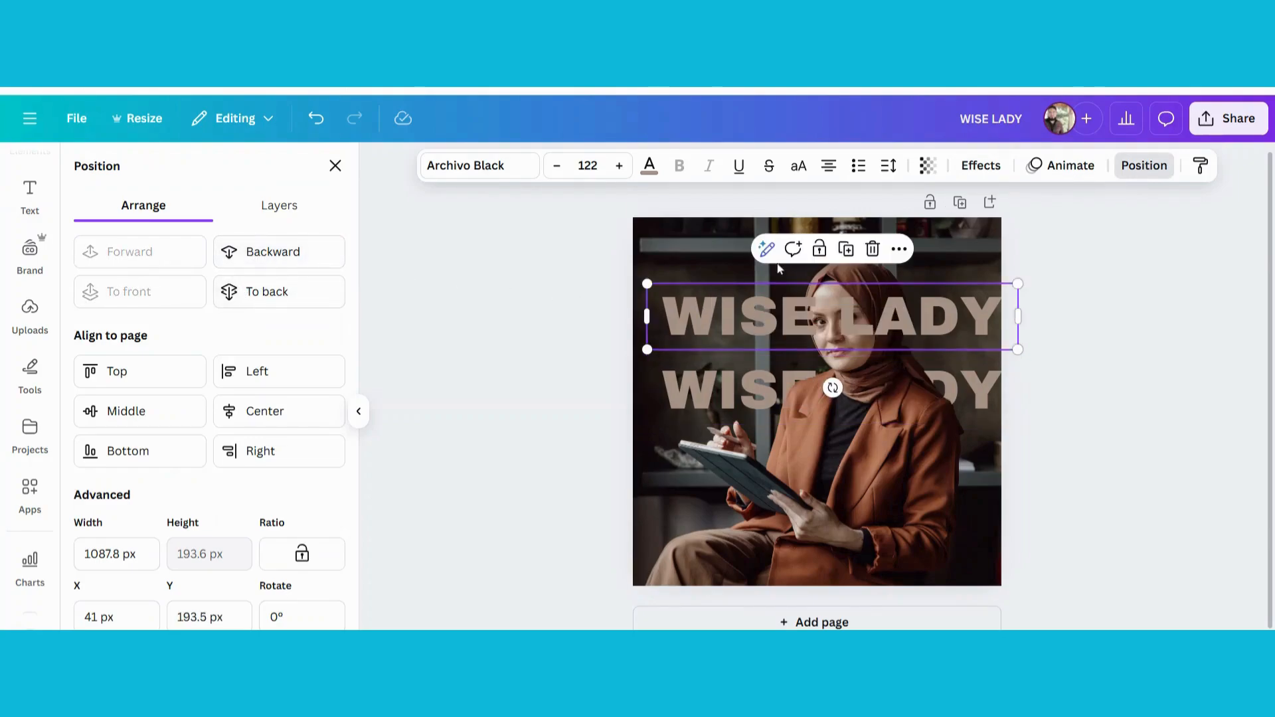
left_click(982, 167)
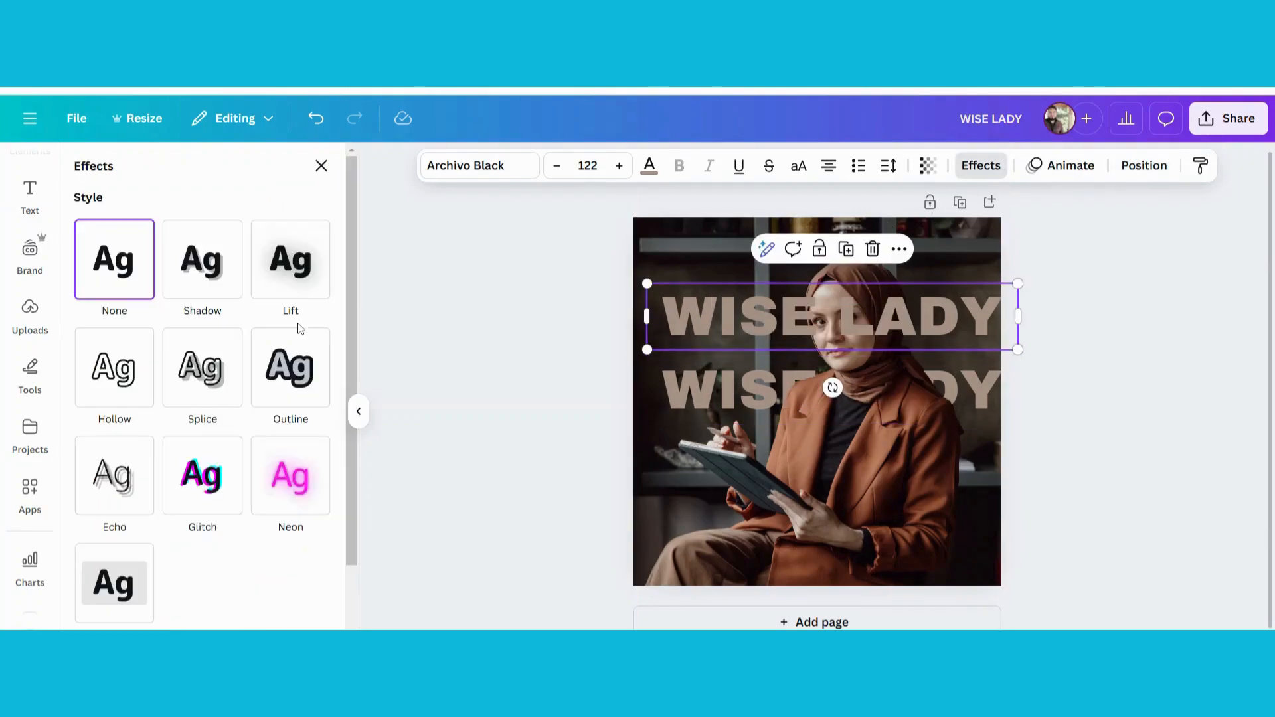
left_click(117, 383)
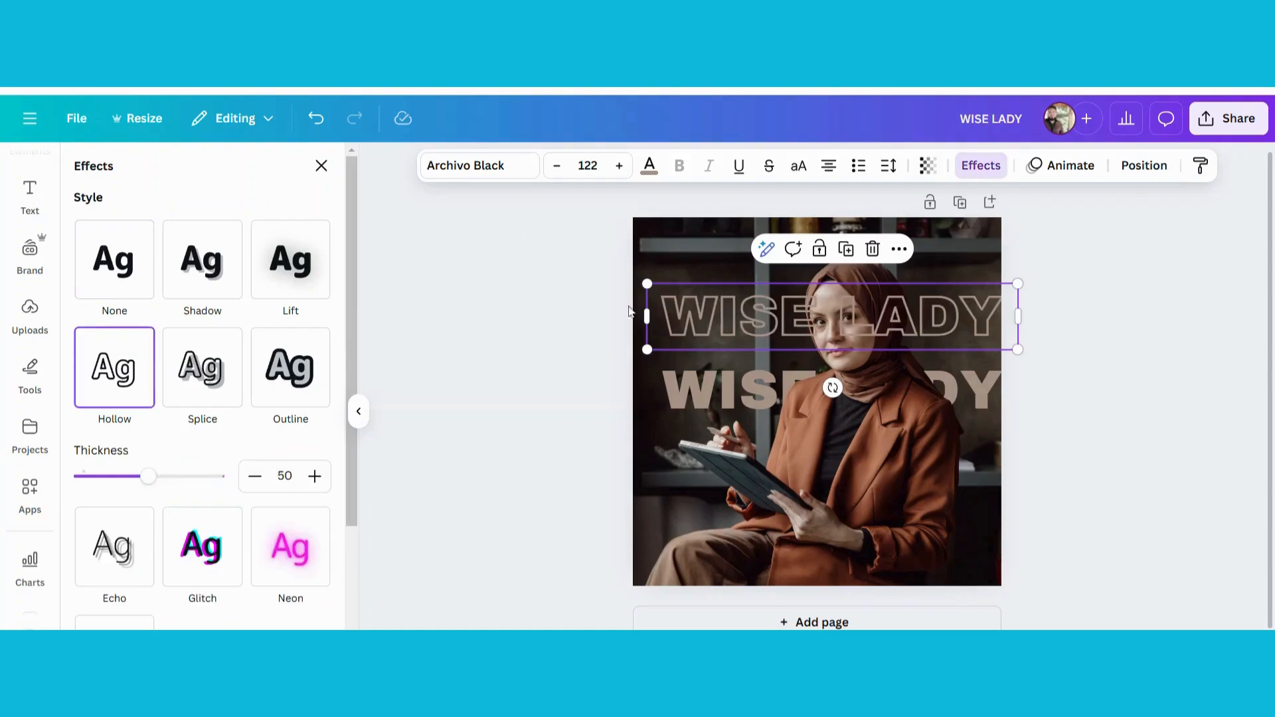
Align the hollow heading copy exactly over the solid WISE LADY heading and colour its outline white
left_click(649, 167)
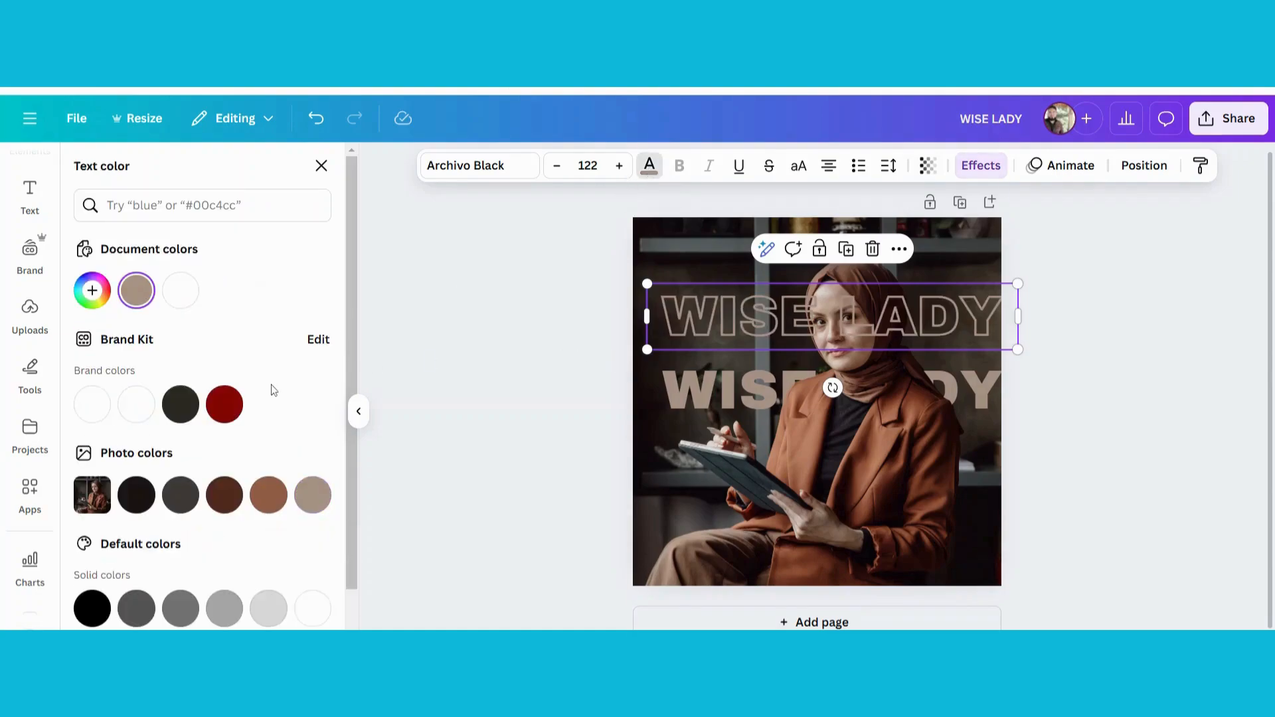
left_click(221, 499)
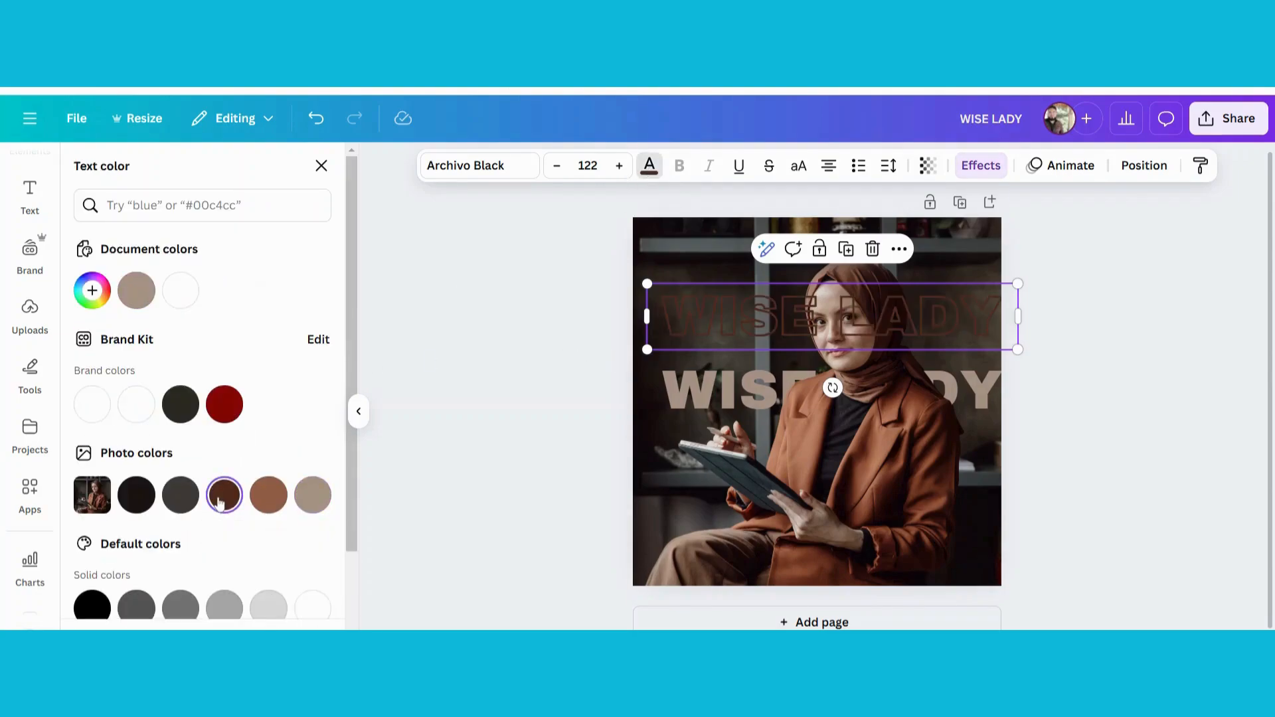
left_click_drag(721, 315, 718, 391)
left_click(125, 409)
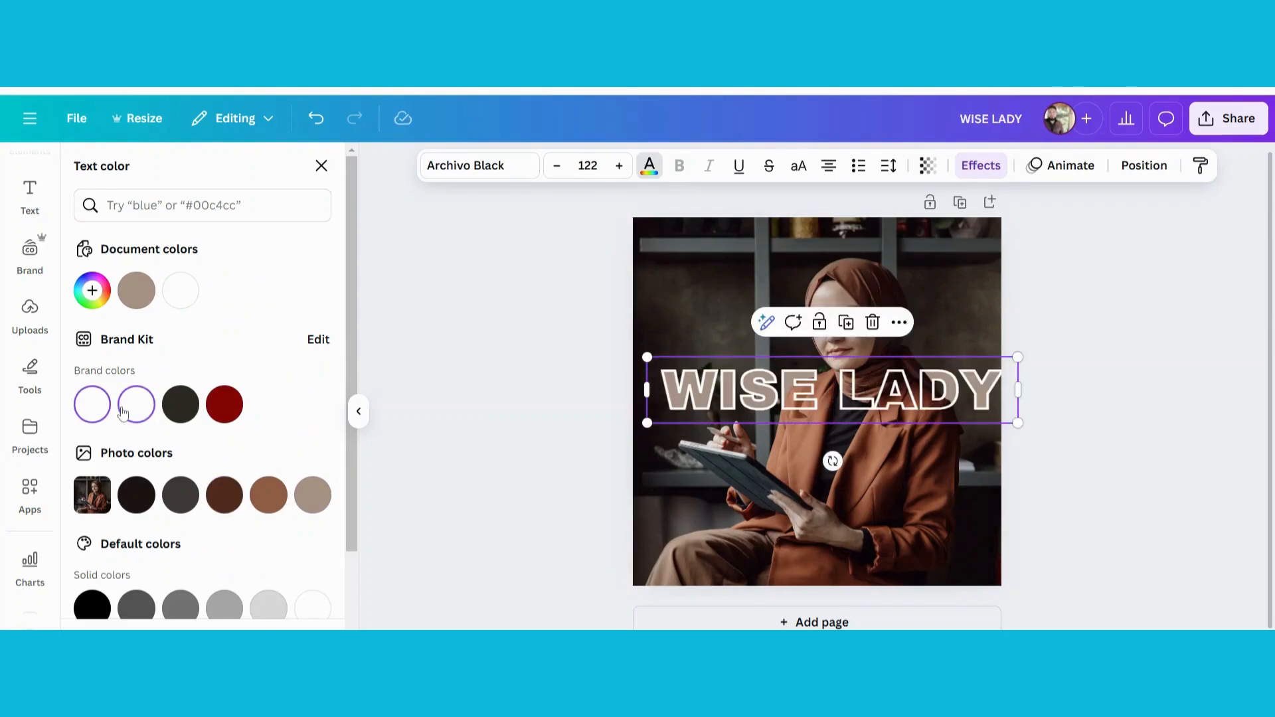
Reduce the Hollow effect thickness of the white outlined heading to 2
left_click(980, 165)
left_click_drag(148, 476, 83, 477)
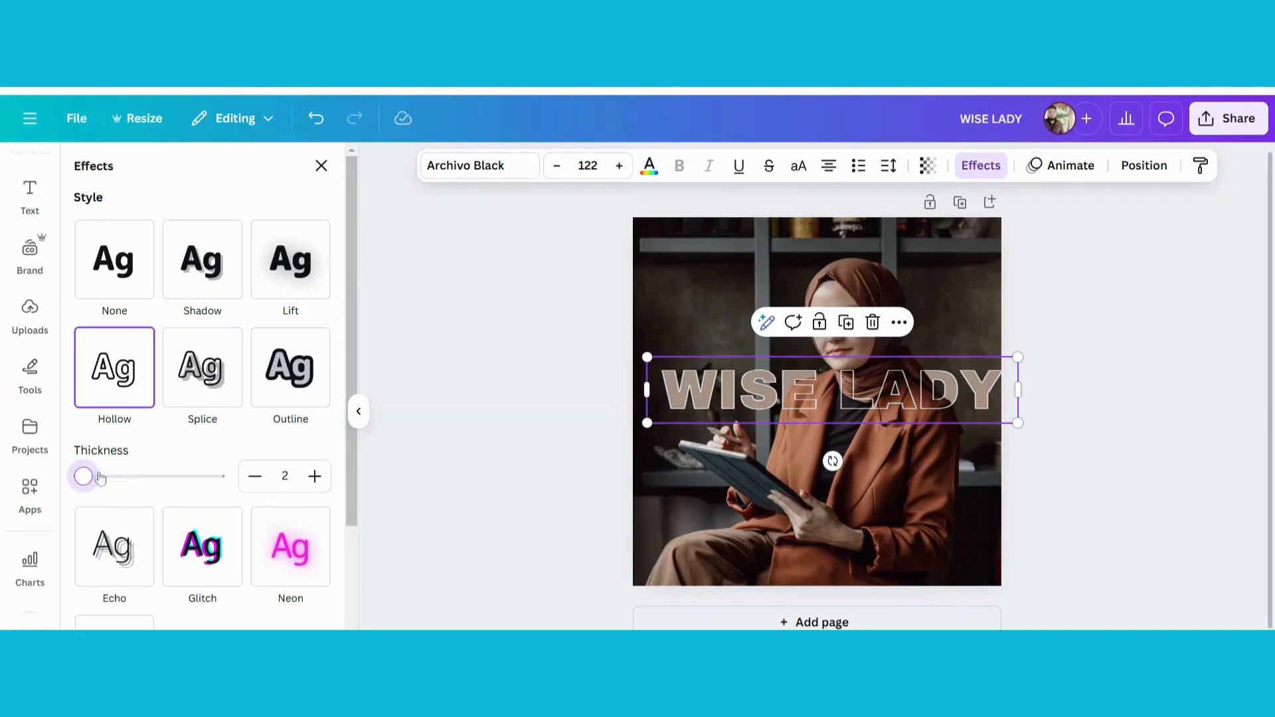
left_click(507, 329)
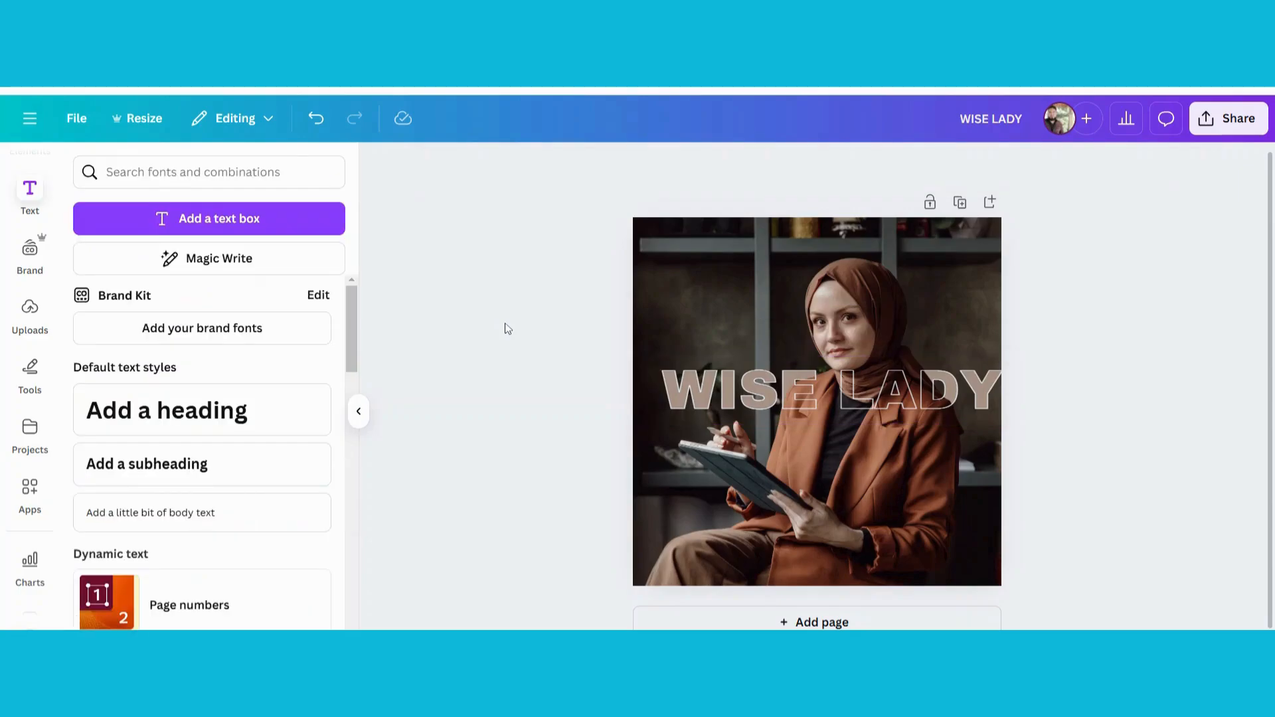
Fill page 2 with the photo of the wheelchair user spinning a basketball on his finger
left_click_drag(268, 350, 638, 316)
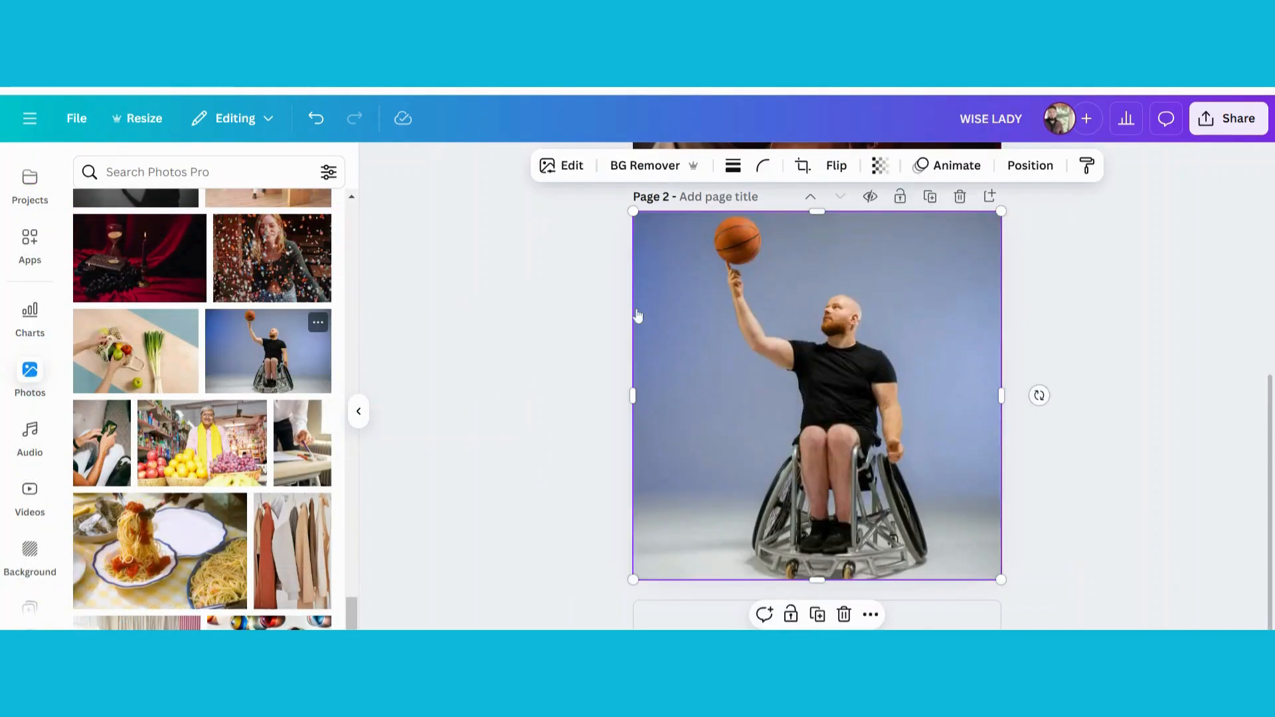
left_click(535, 329)
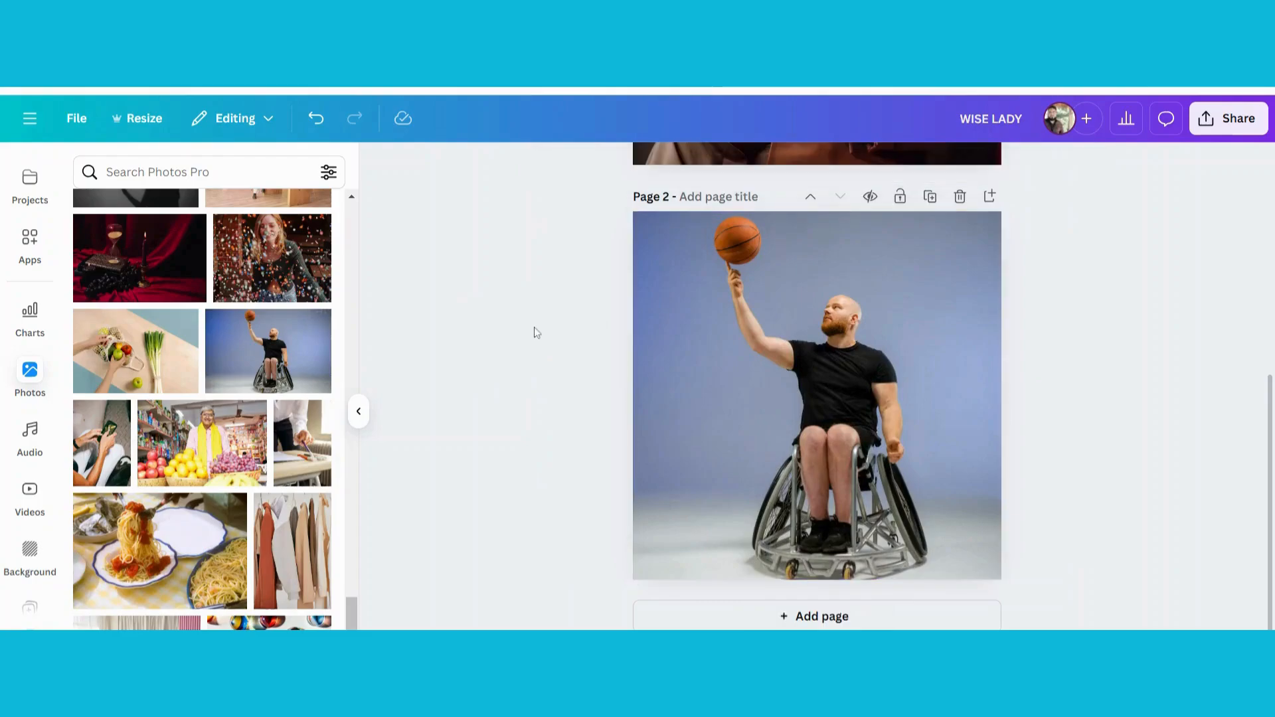
Separate the man from the page 2 photo with Magic Grab and realign his cut-out over the wheelchair
left_click(776, 367)
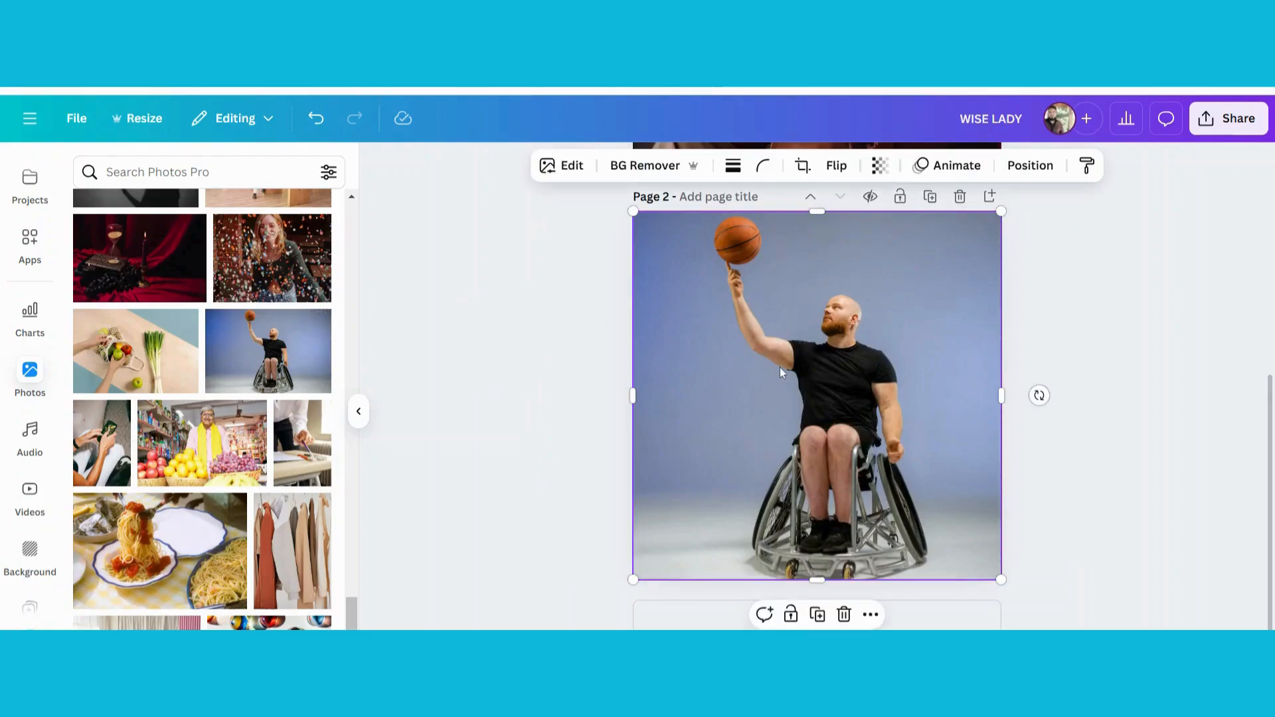
left_click(566, 166)
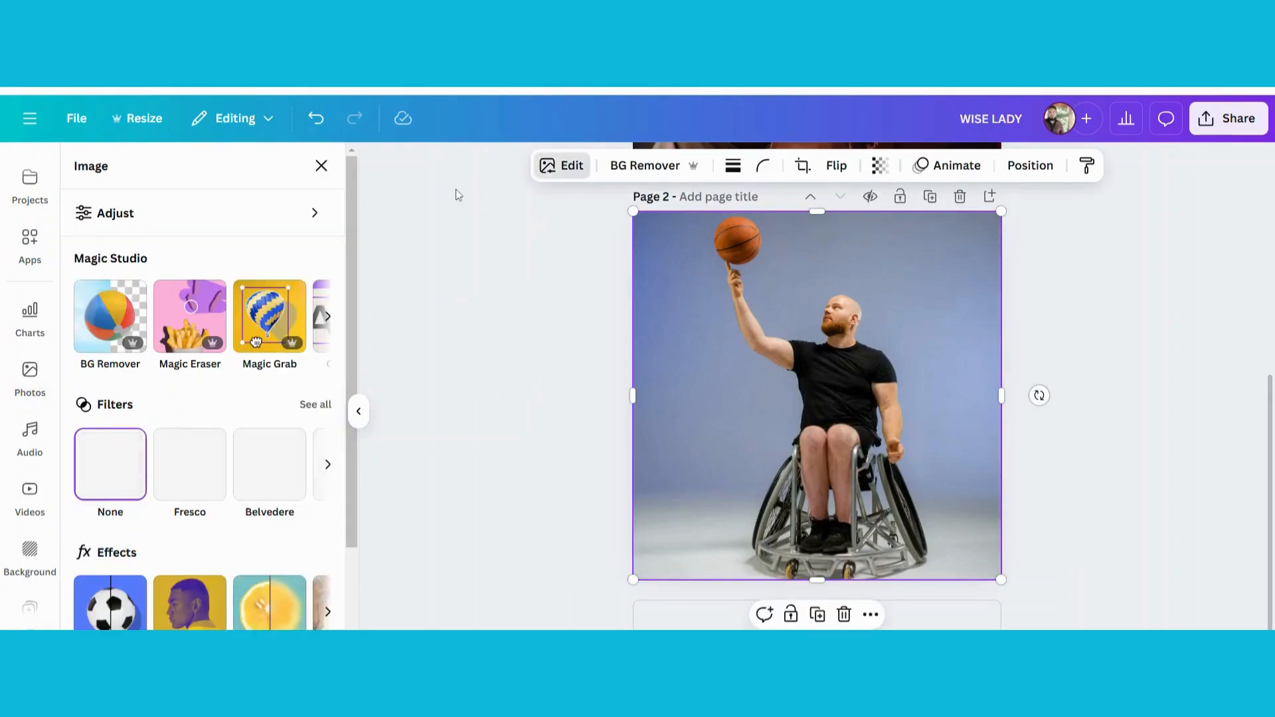
left_click(271, 322)
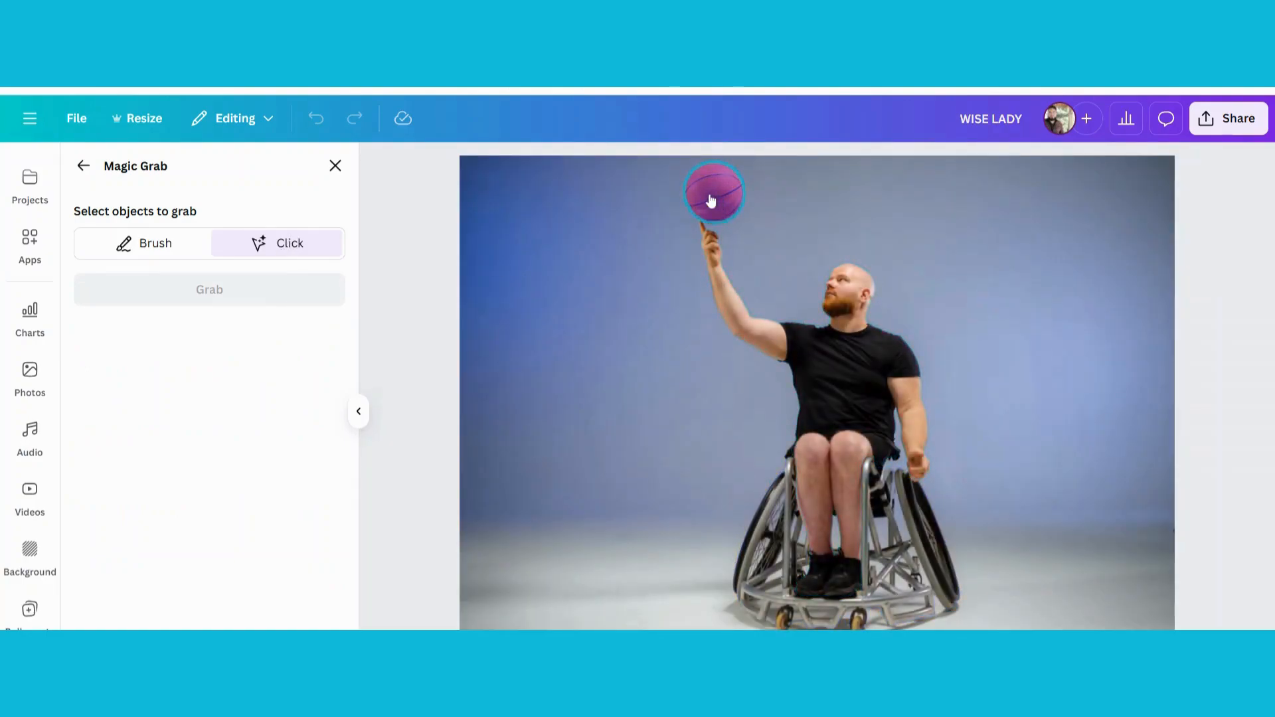
left_click(843, 377)
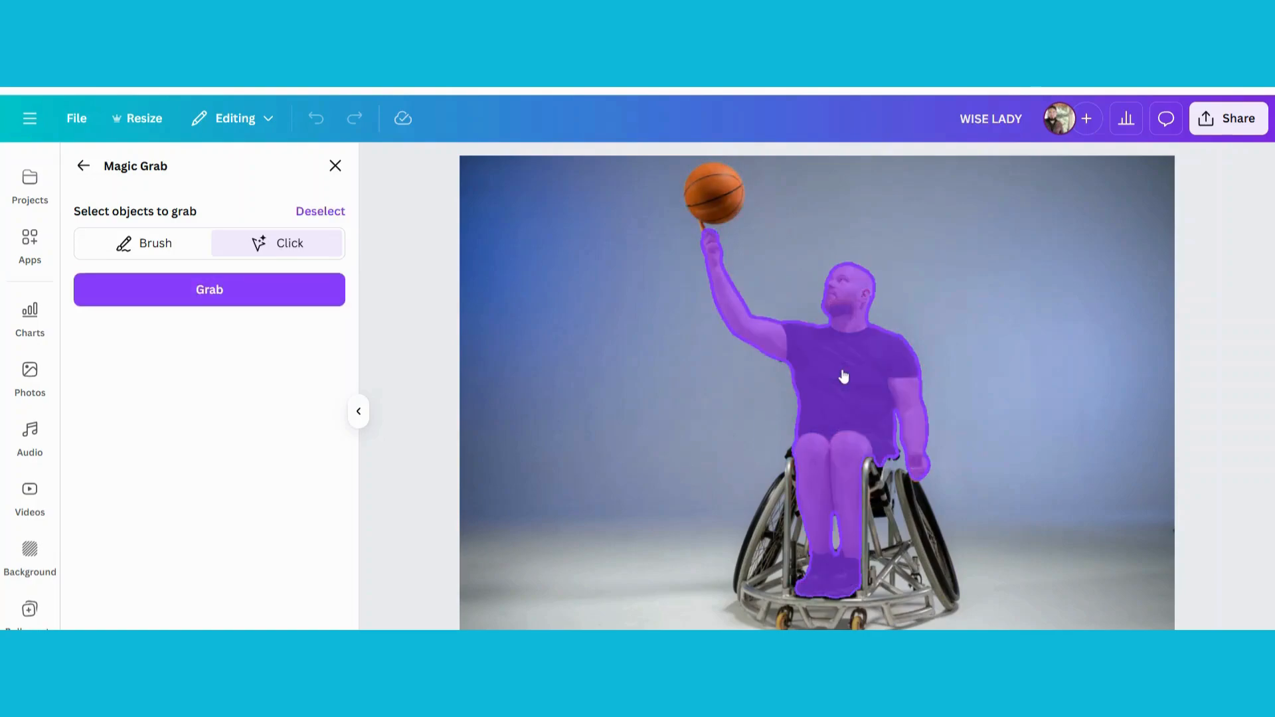
left_click(297, 297)
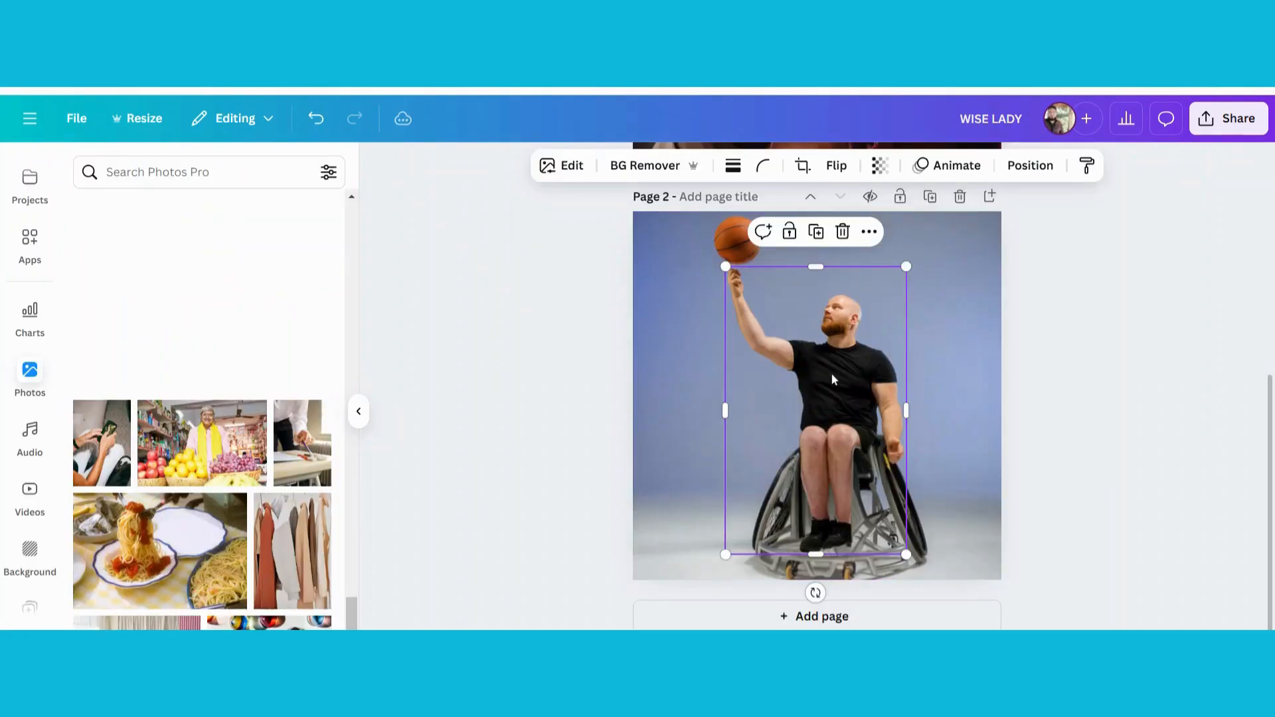
left_click_drag(917, 368, 831, 369)
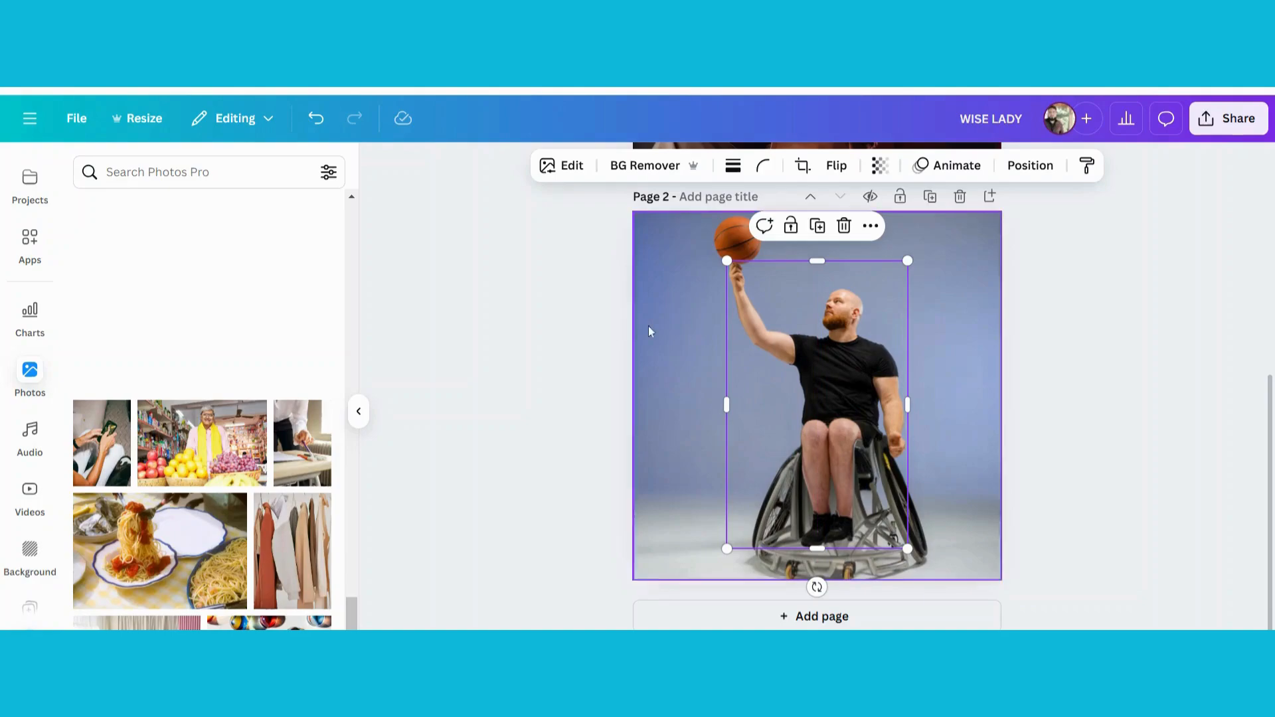
left_click(525, 319)
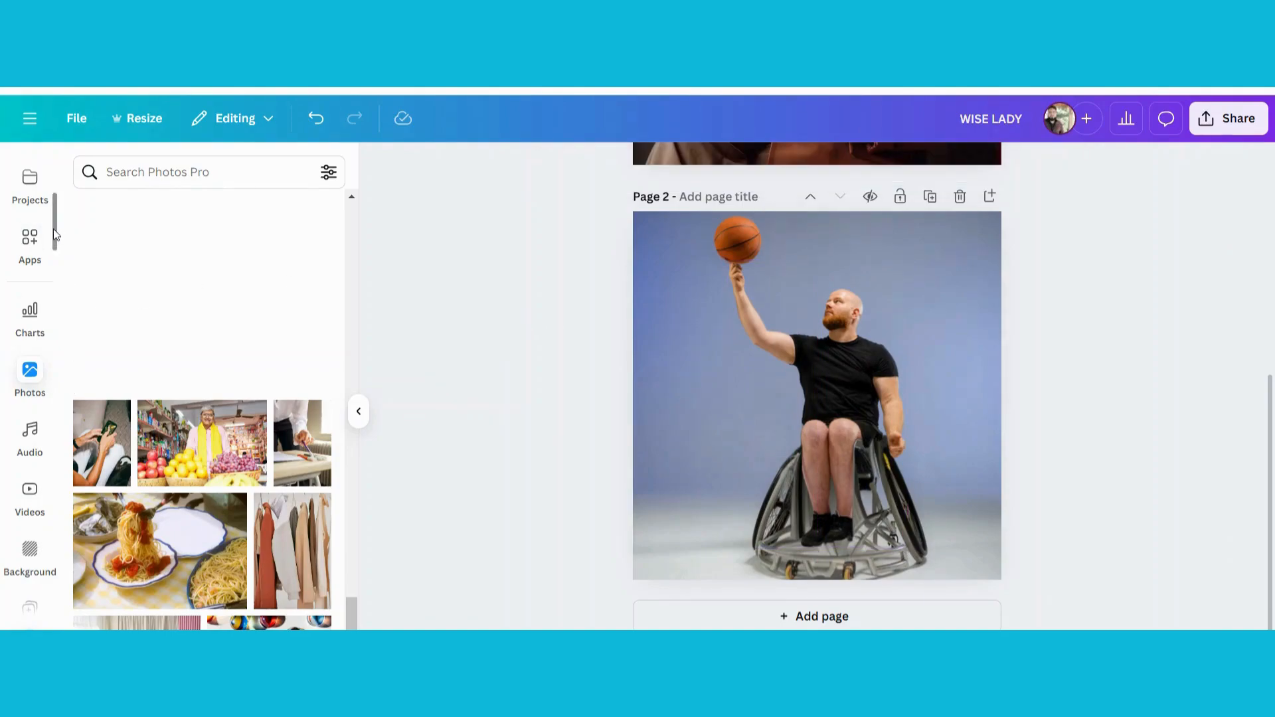
Add a heading to page 2 reading DREAM BIG in capitals
scroll(55, 212, "up", 2)
scroll(26, 174, "up", 3)
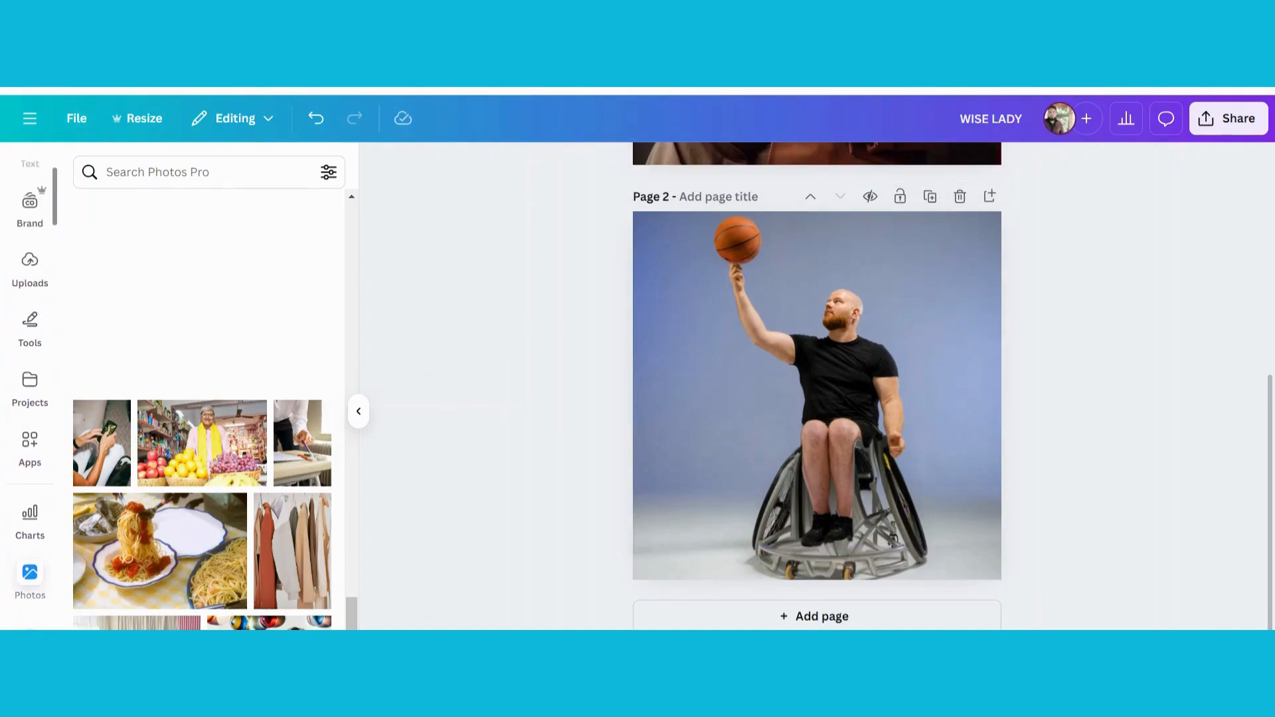
left_click(27, 174)
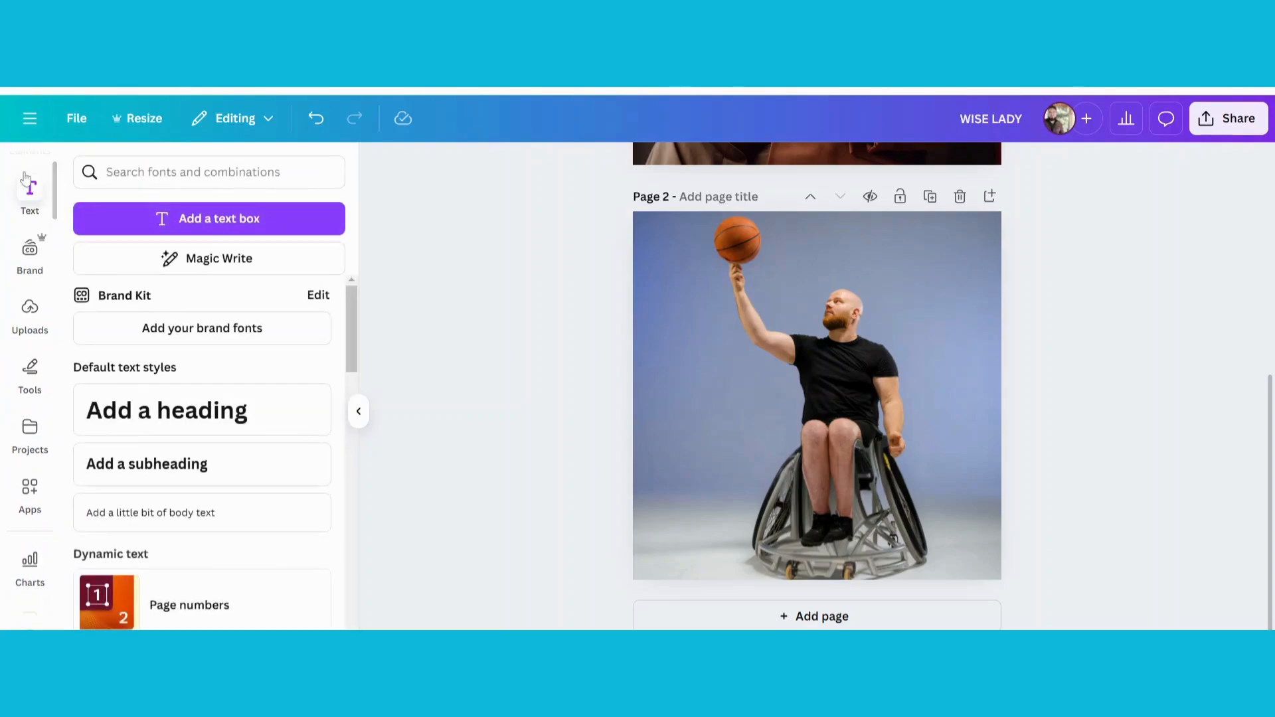
left_click(188, 417)
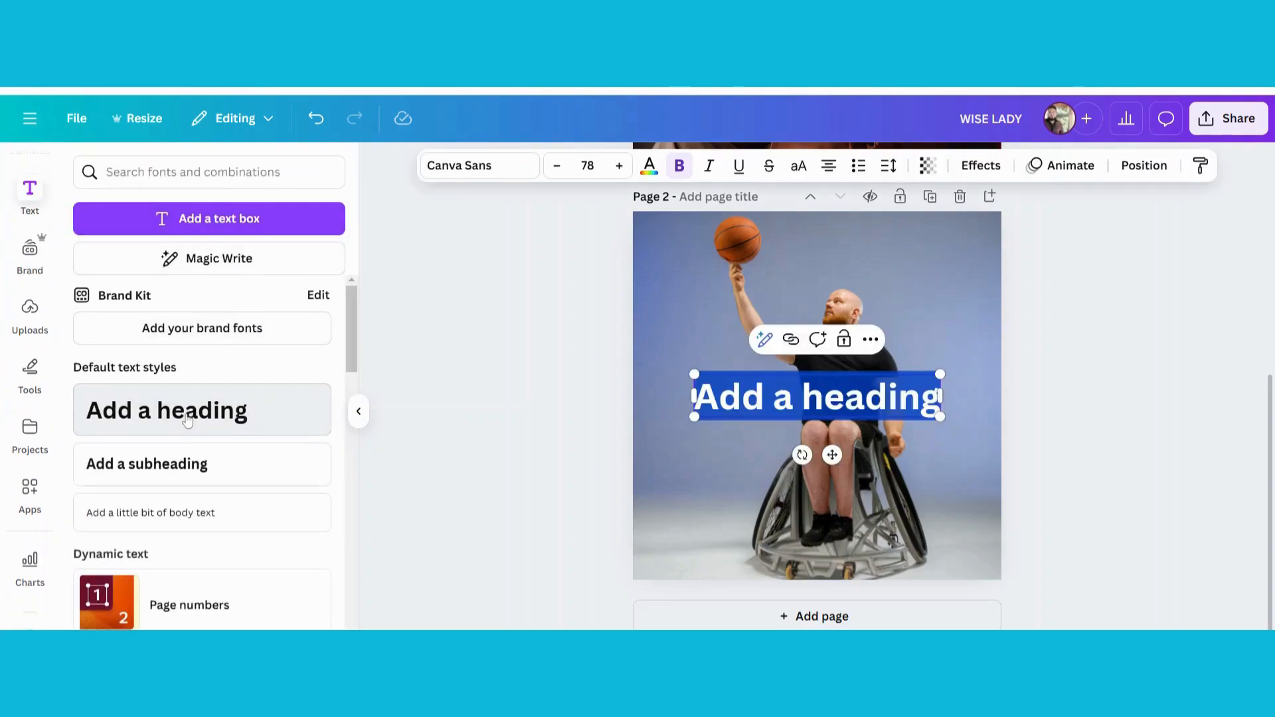
type("drea")
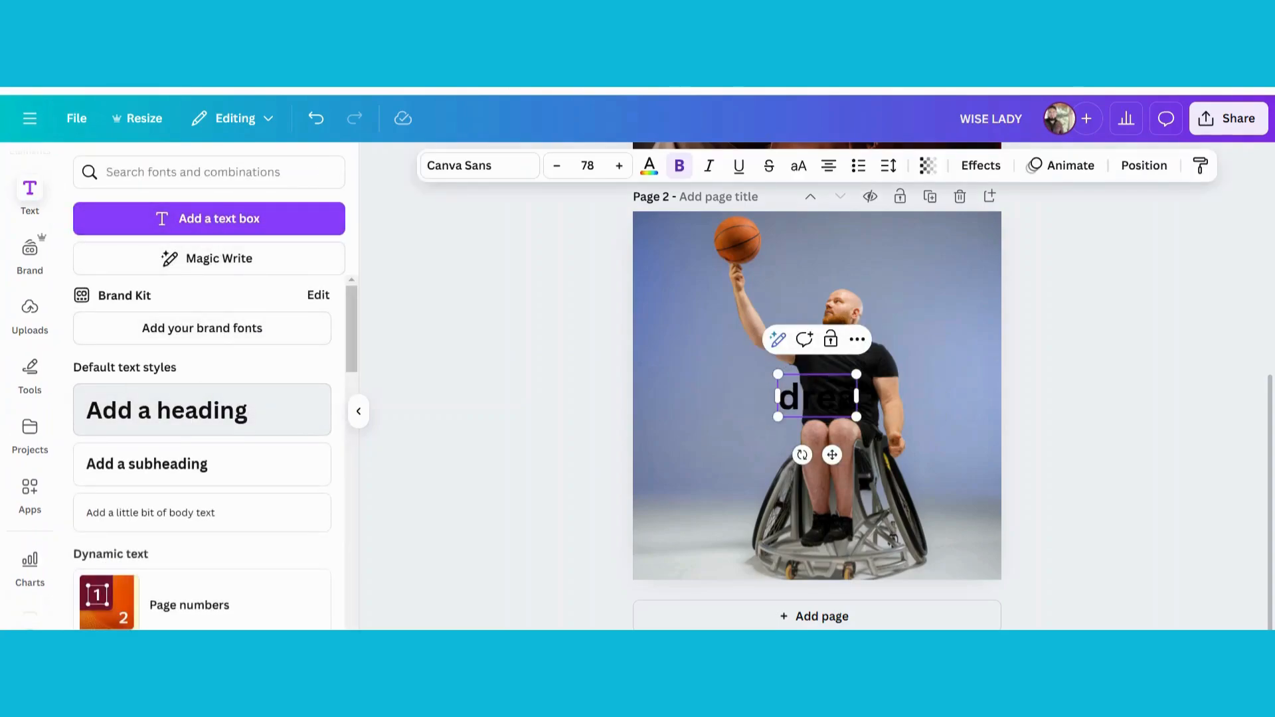
key("BackSpace")
key("BackSpace")
key("BackSpace")
key("BackSpace")
type("DREAM")
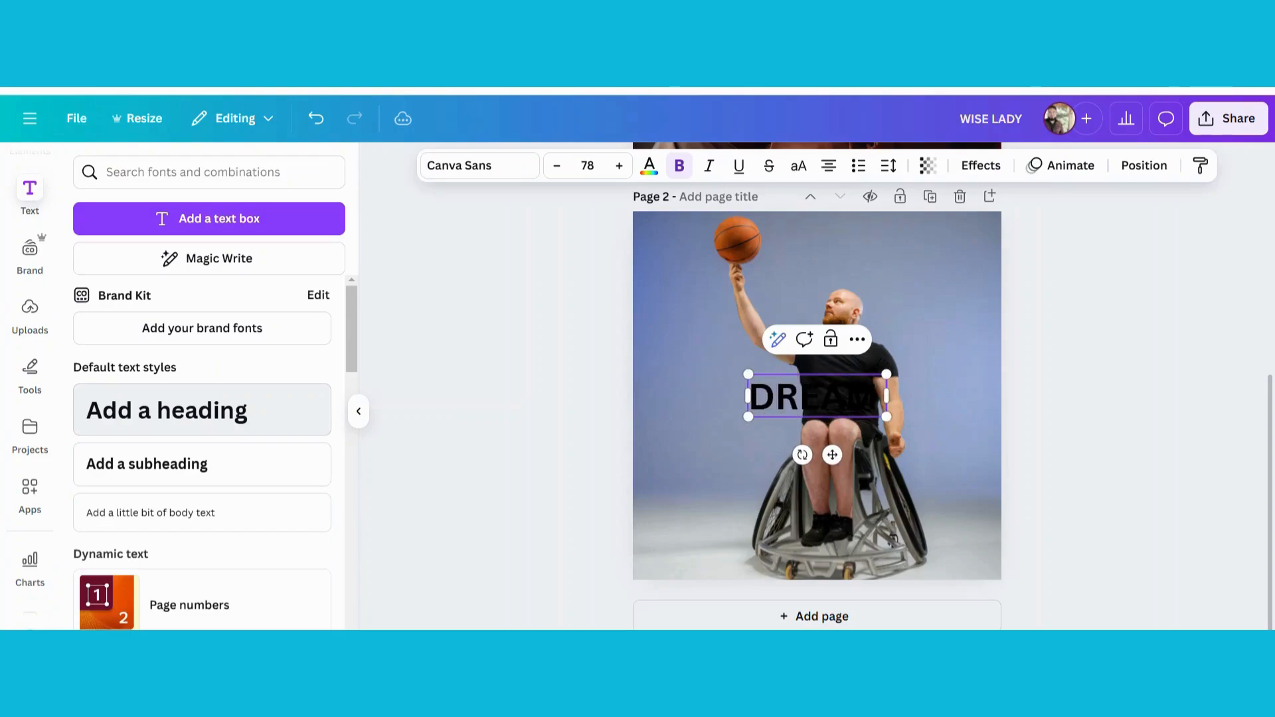
type(" BIG")
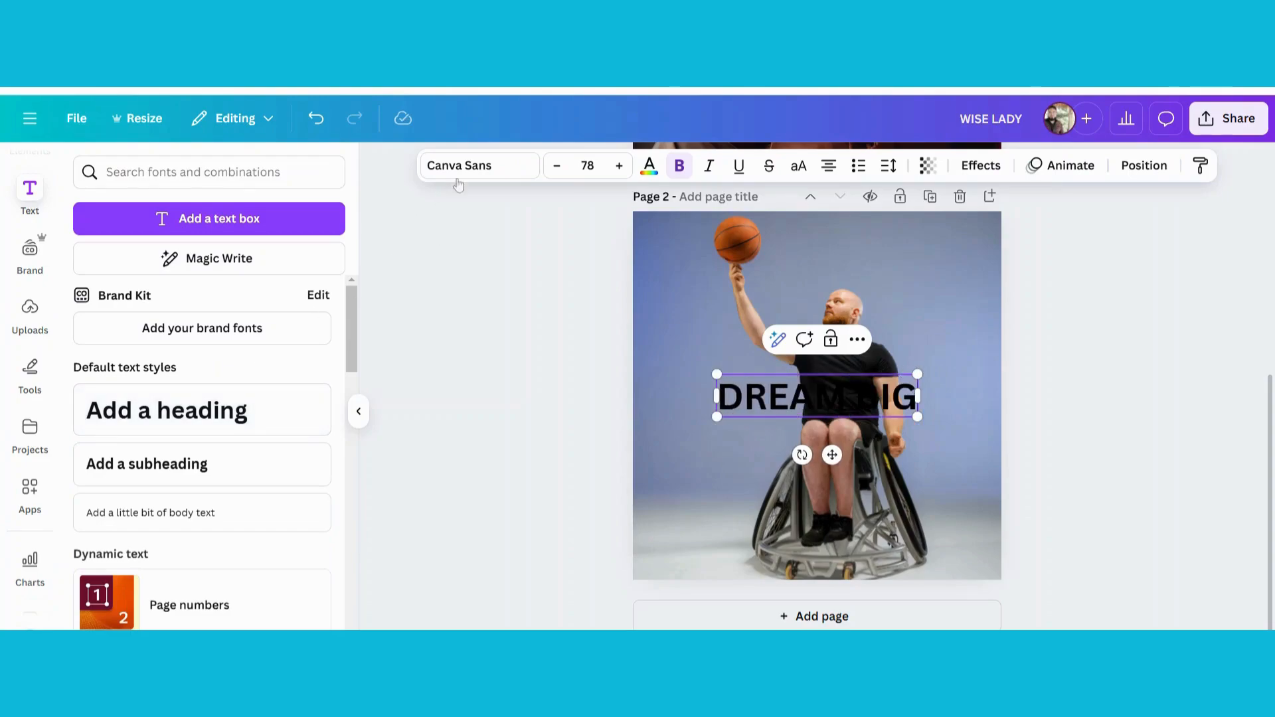
Set the DREAM BIG heading in Archivo Black and enlarge it to font size 101
left_click(492, 167)
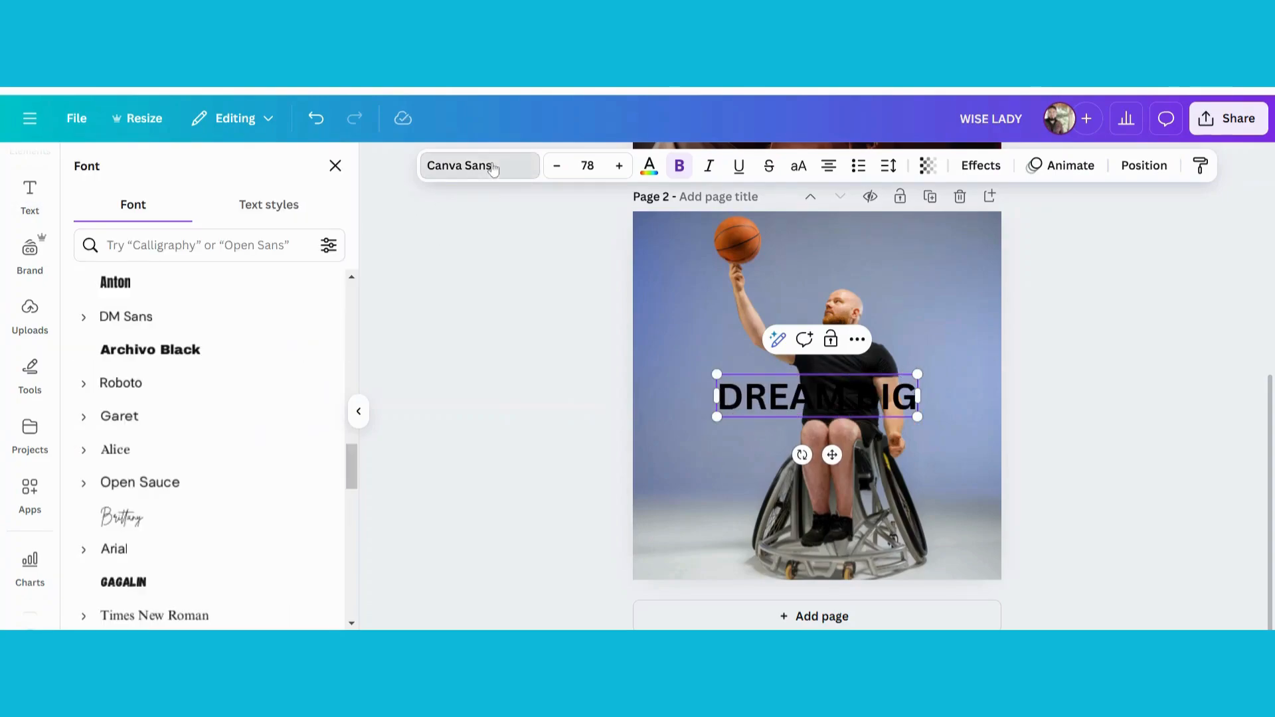
left_click(214, 347)
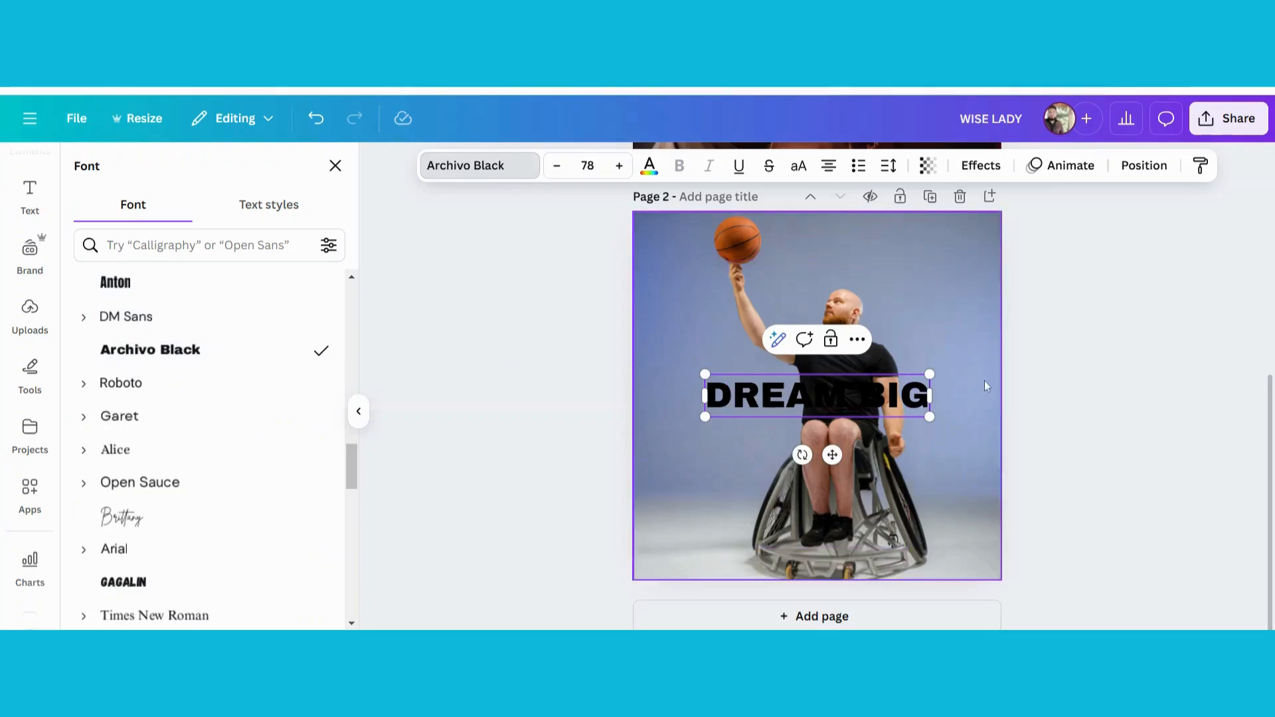
left_click_drag(928, 374, 996, 361)
left_click(946, 360)
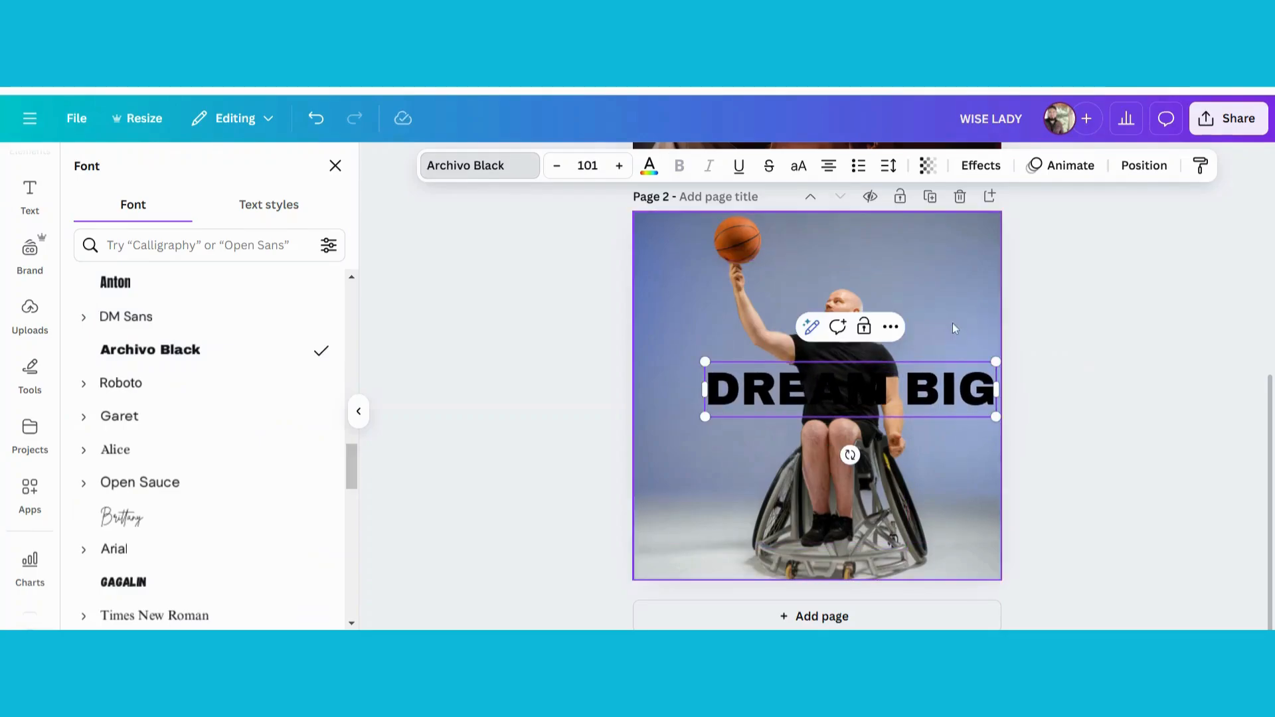
Colour the DREAM BIG heading brown from the first photo's palette and shift it slightly toward the page's centre
left_click(954, 265)
left_click(937, 386)
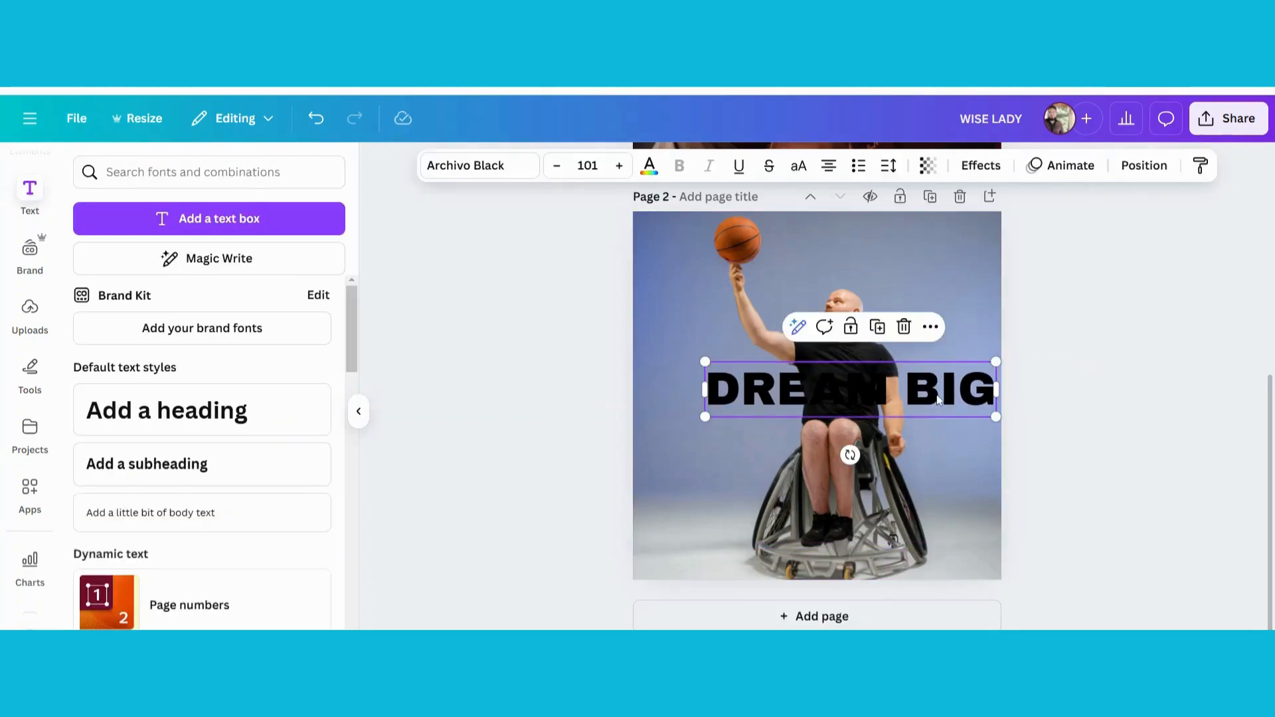
left_click(651, 170)
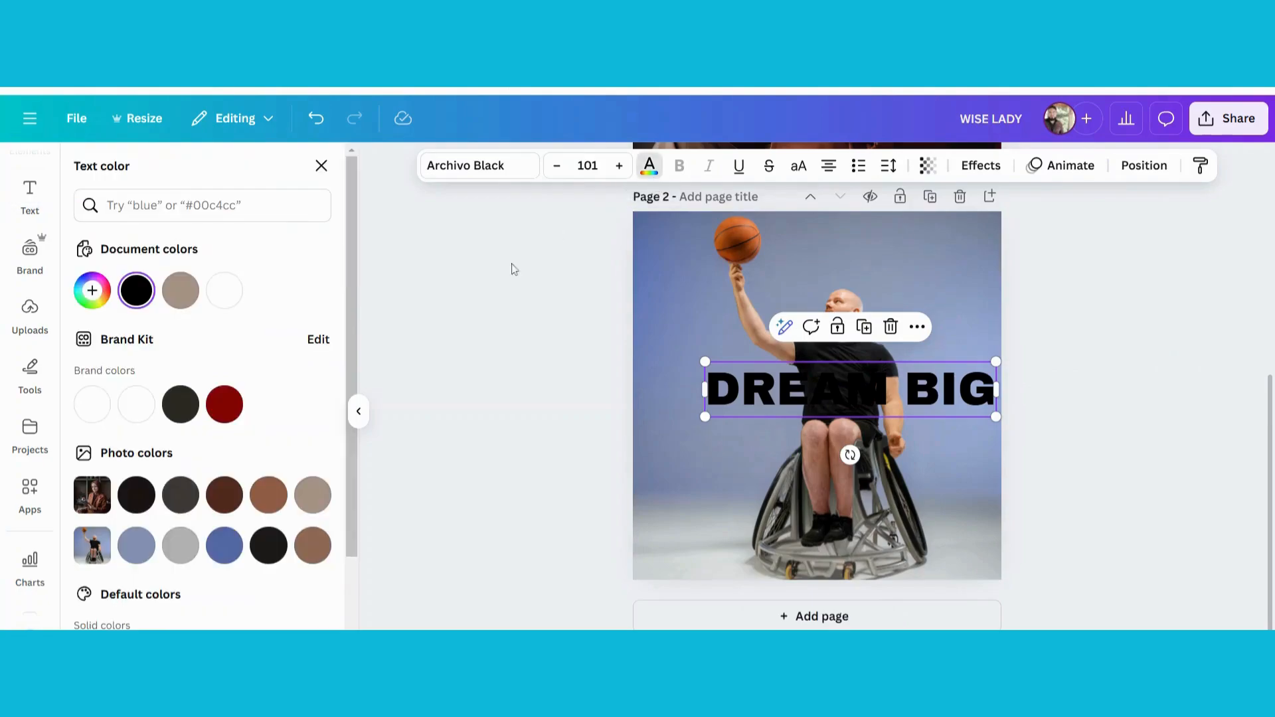
left_click(181, 548)
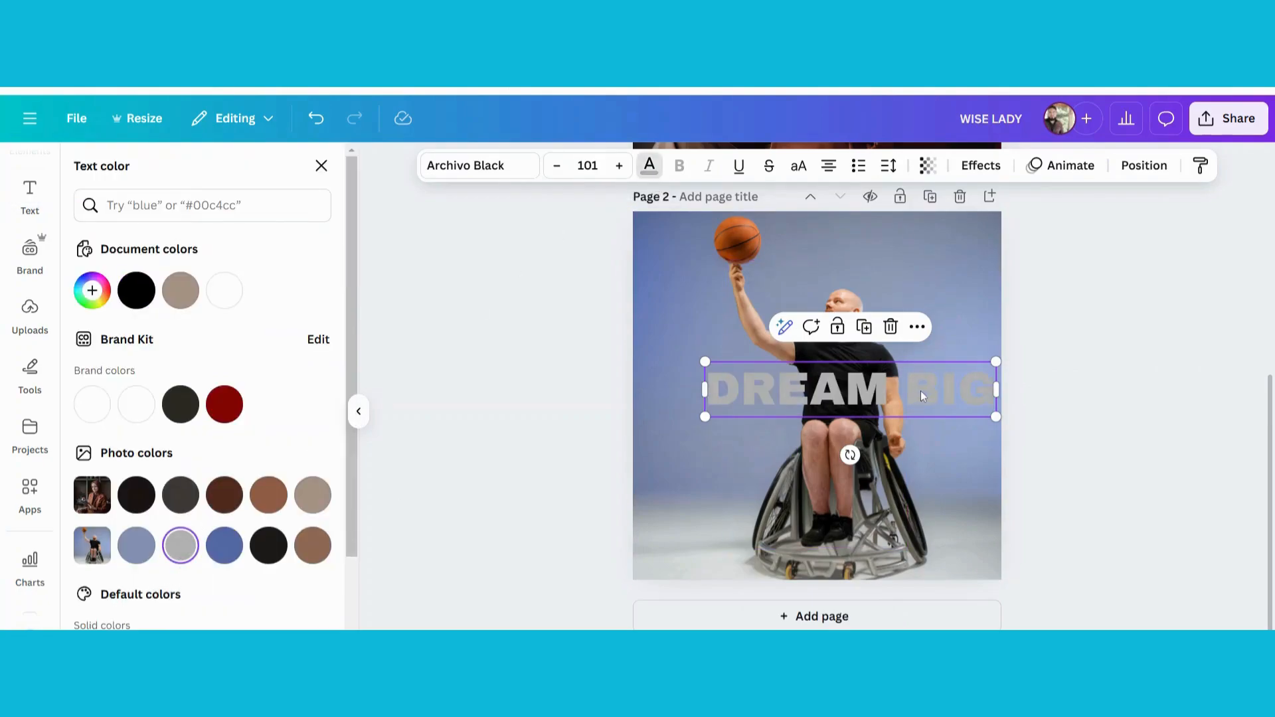
left_click_drag(921, 391, 902, 390)
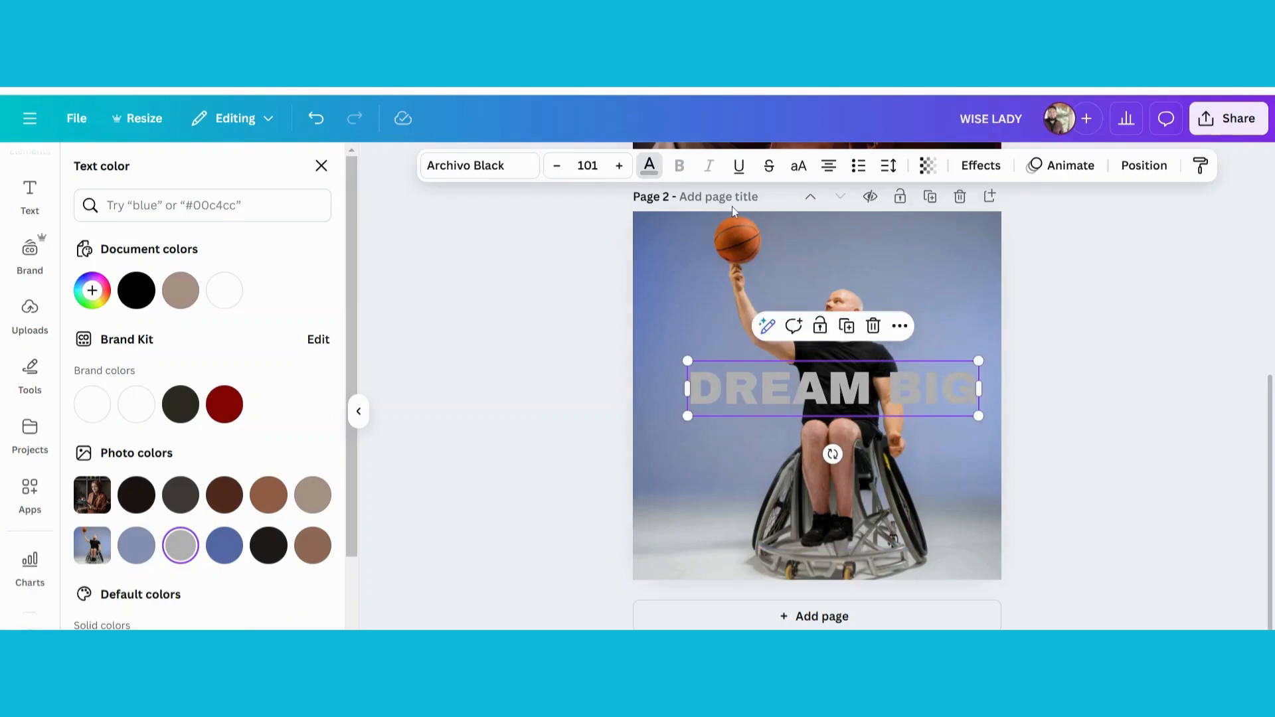
left_click(216, 500)
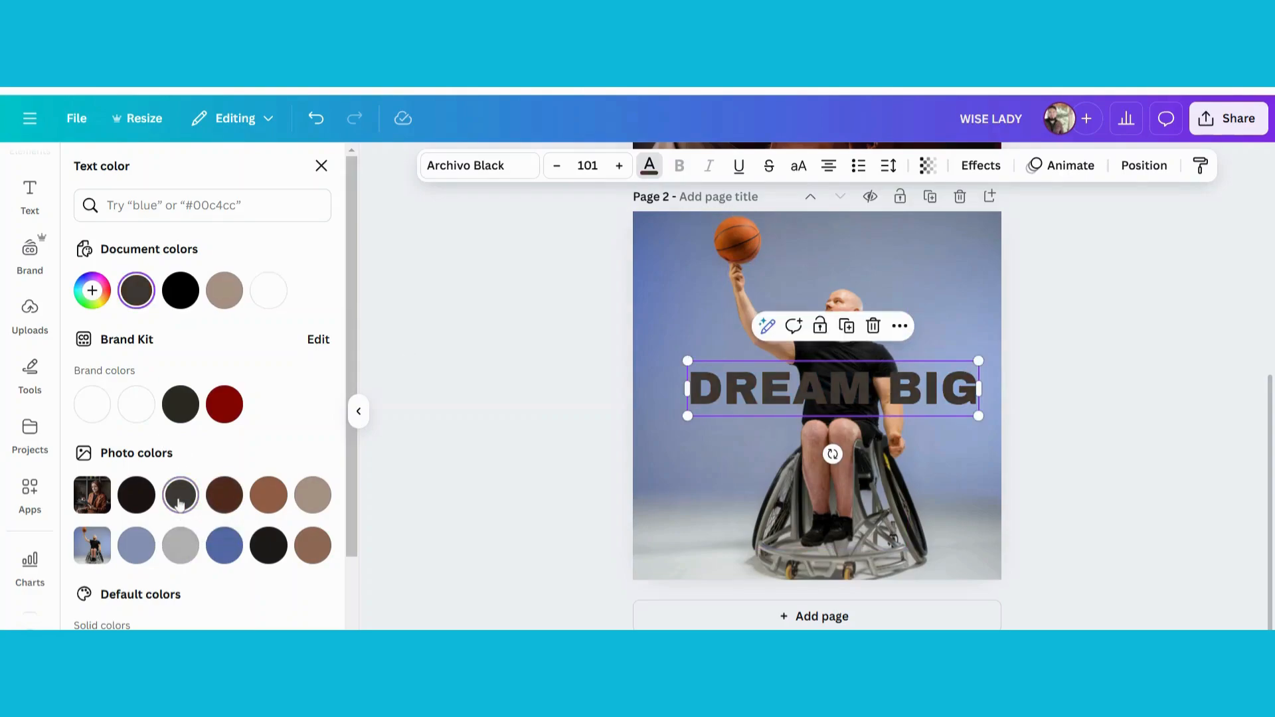
left_click(267, 503)
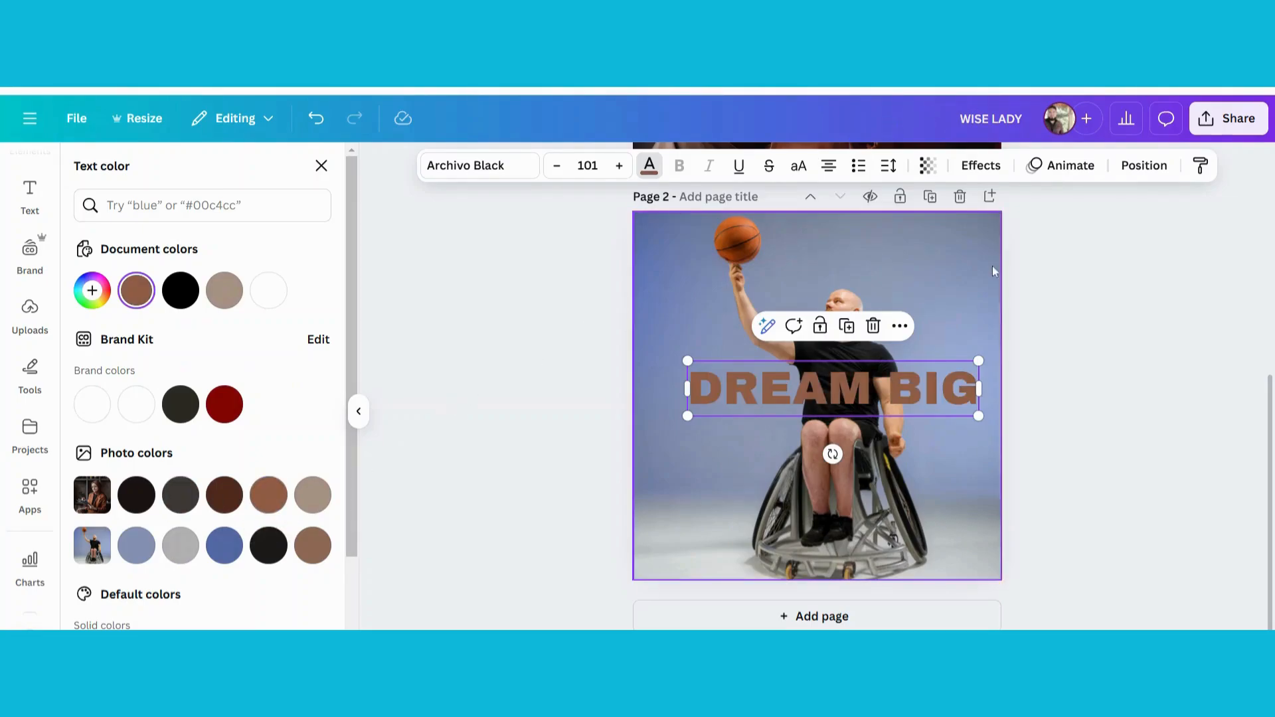
left_click(975, 285)
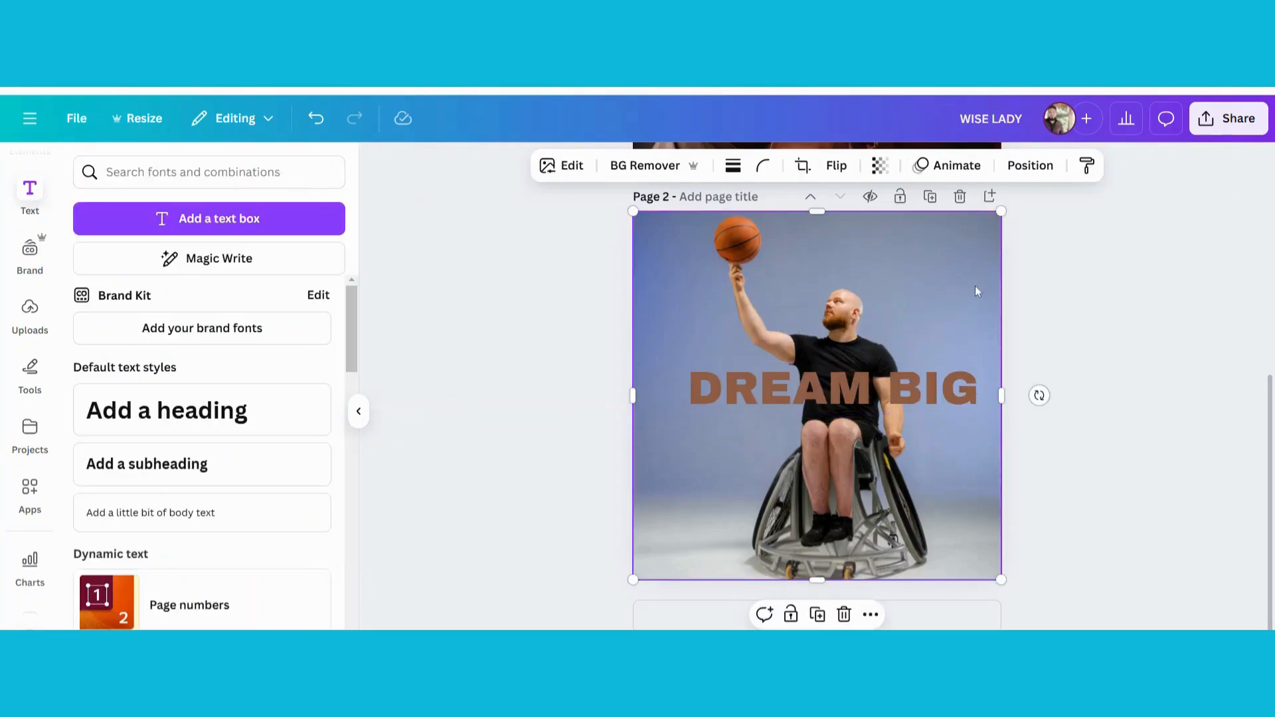
Duplicate the DREAM BIG heading above the original and give the copy a Hollow effect with thickness 15
left_click(925, 380)
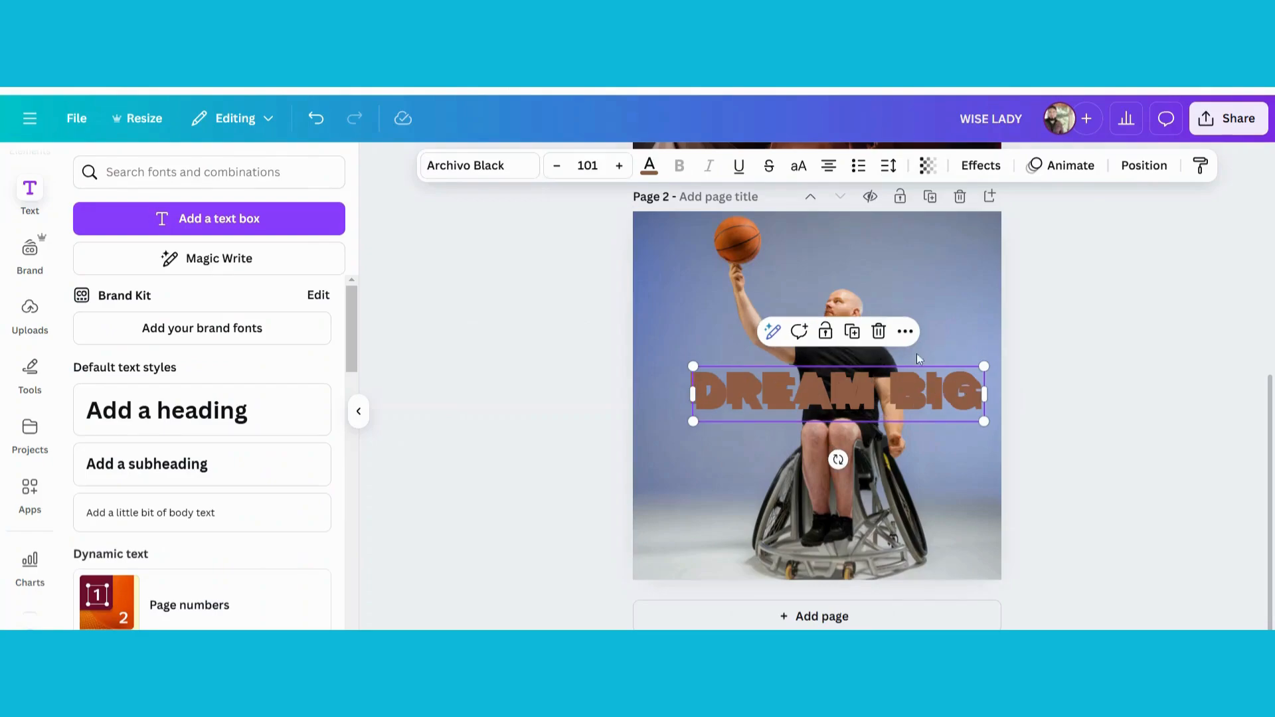
left_click_drag(918, 358, 914, 254)
left_click(981, 166)
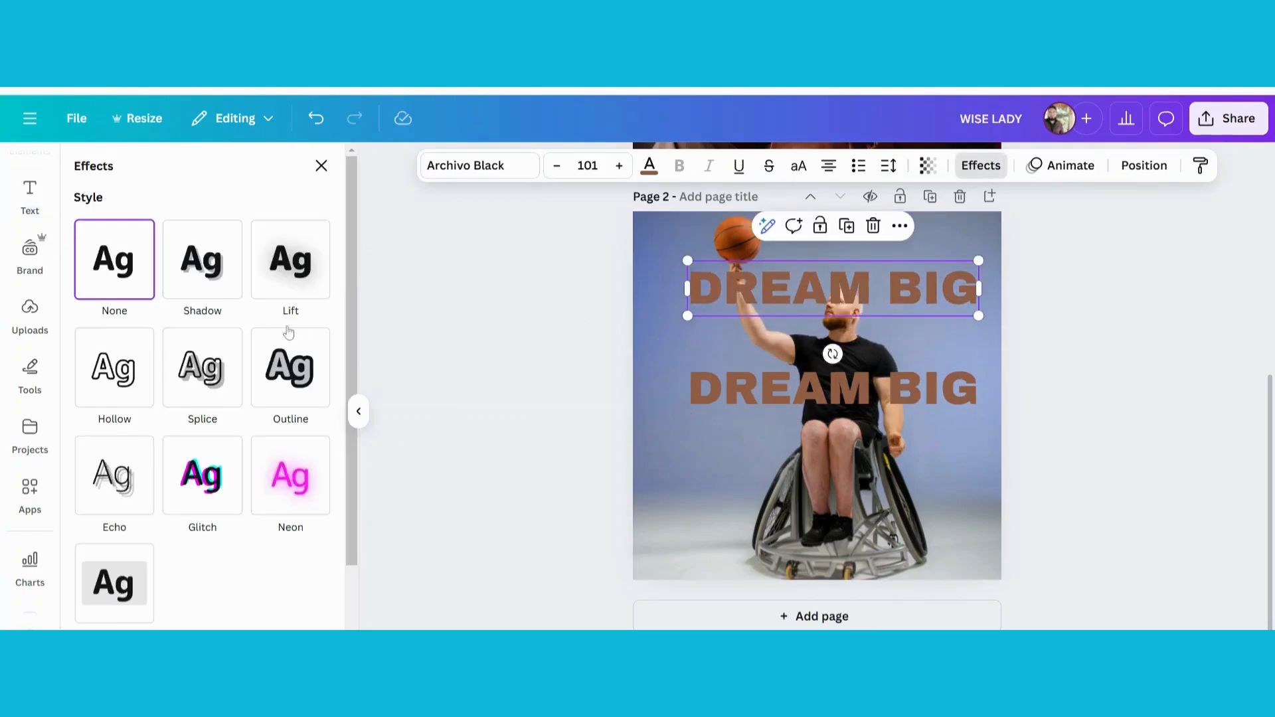
left_click(119, 371)
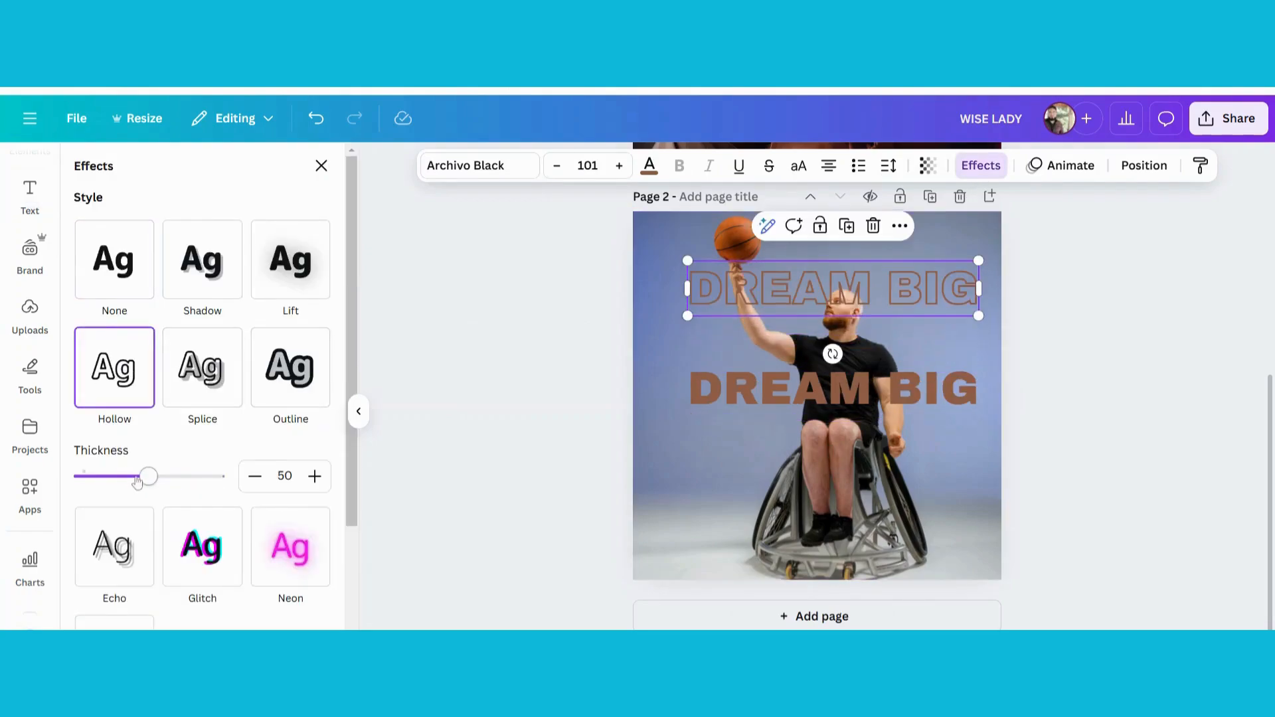
left_click_drag(137, 481, 102, 478)
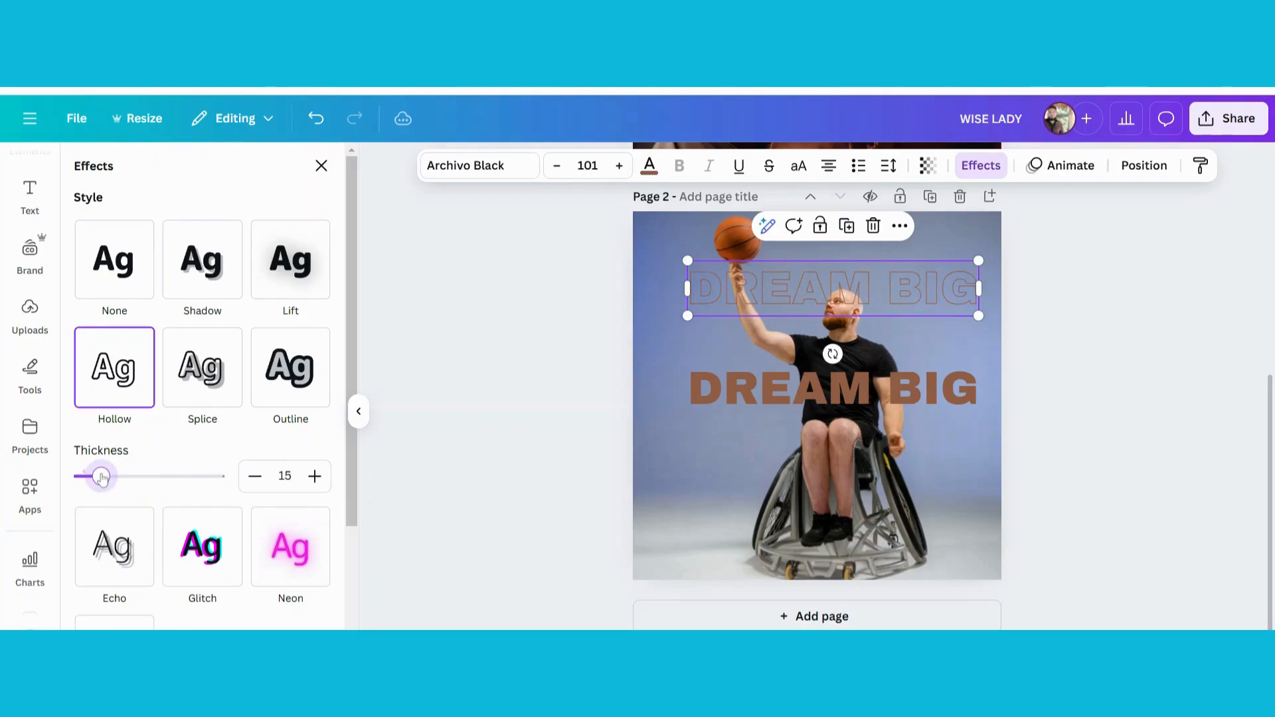
Colour the hollow copy's outline light grey from the page 2 photo's palette and place it just below the solid heading
left_click(656, 172)
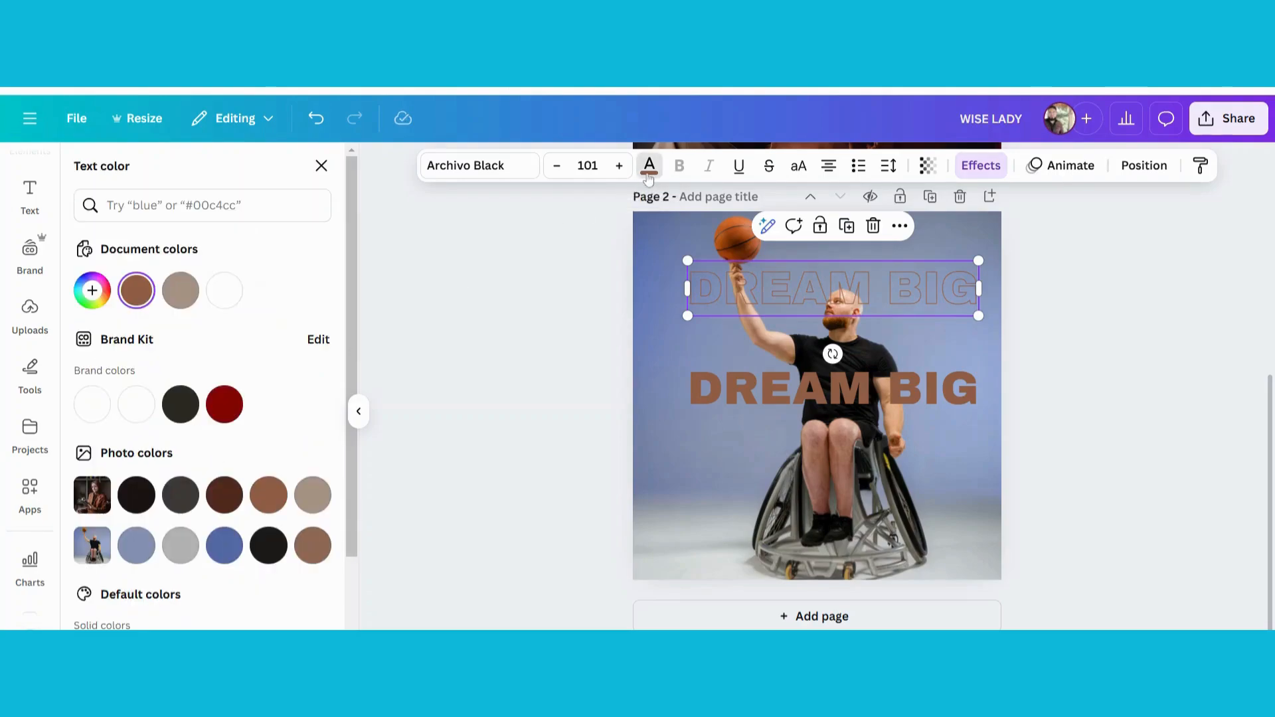
left_click(185, 554)
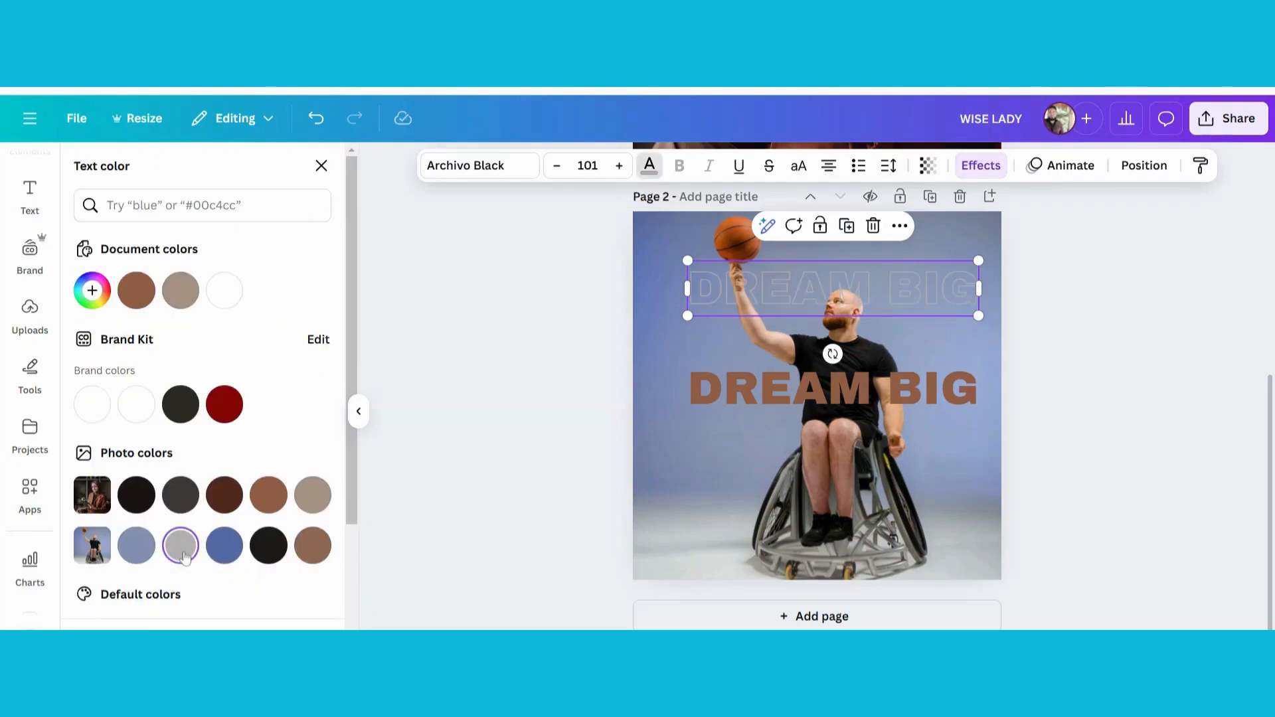
left_click_drag(752, 298, 749, 447)
Send the solid brown DREAM BIG heading backward behind the man's cut-out
left_click(742, 375)
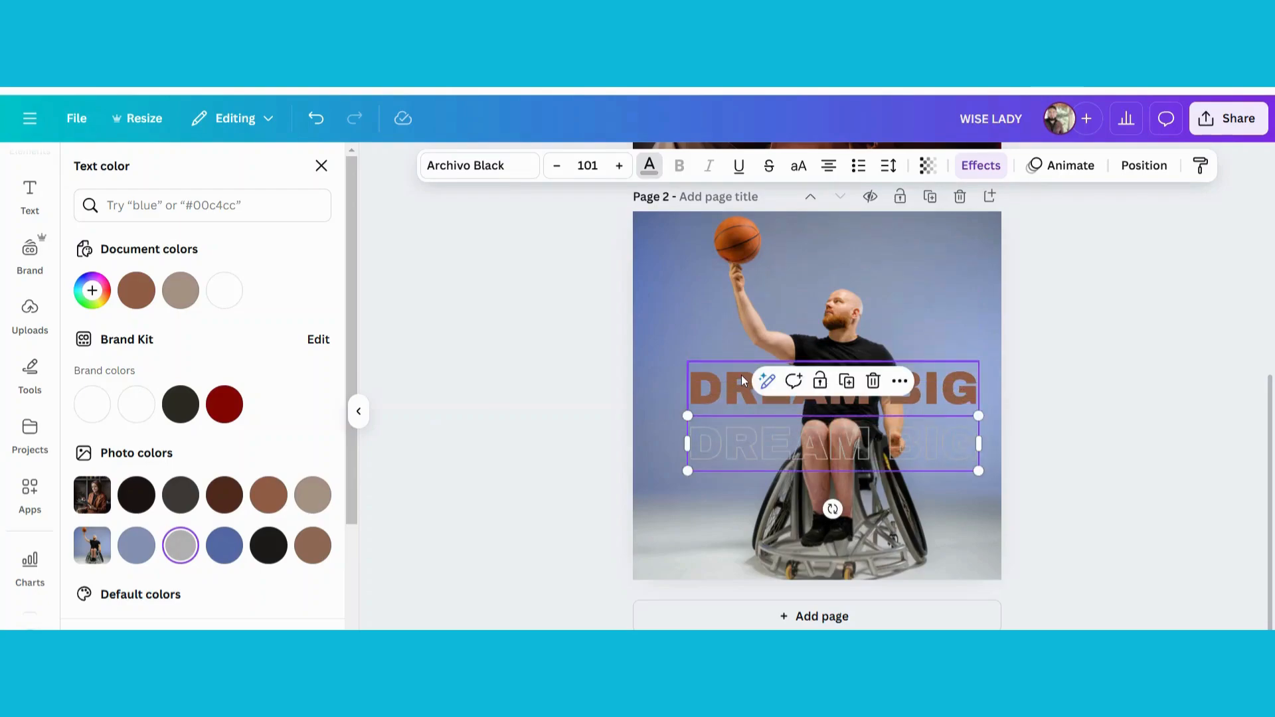
left_click(1137, 166)
left_click(307, 263)
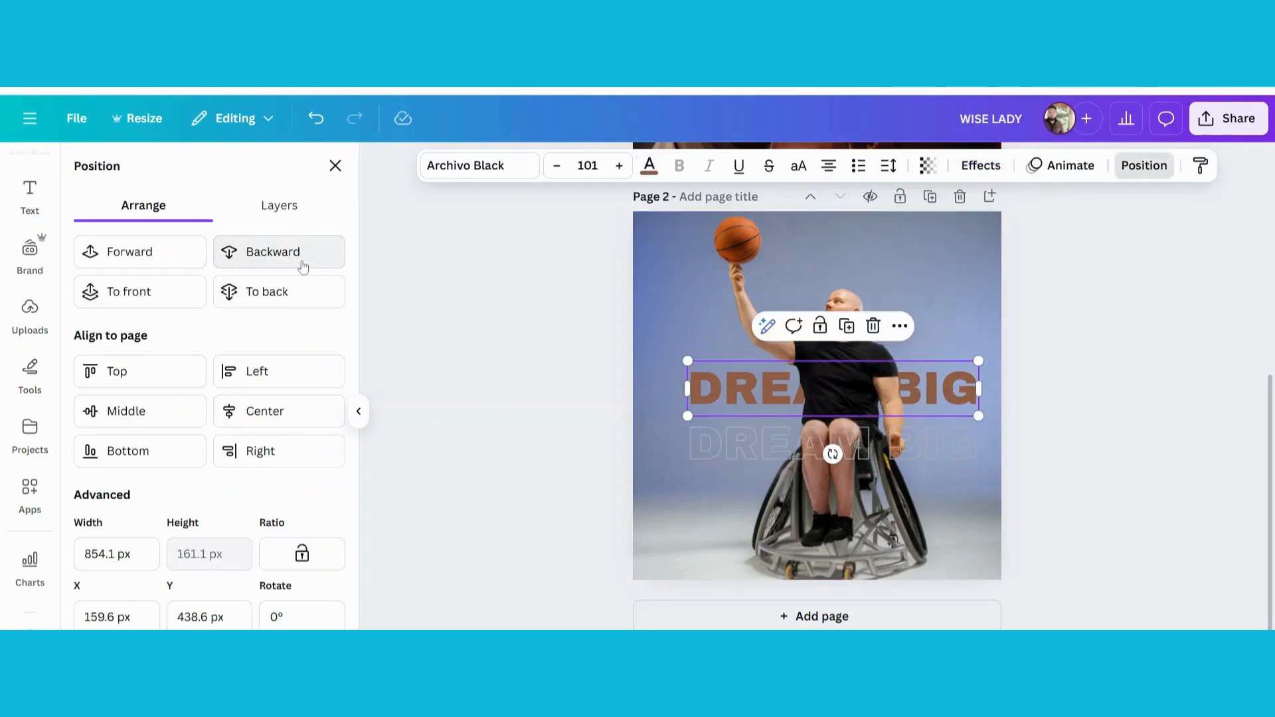
Align the hollow copy exactly over the solid DREAM BIG heading and fine-tune its Hollow thickness
left_click_drag(773, 433, 773, 376)
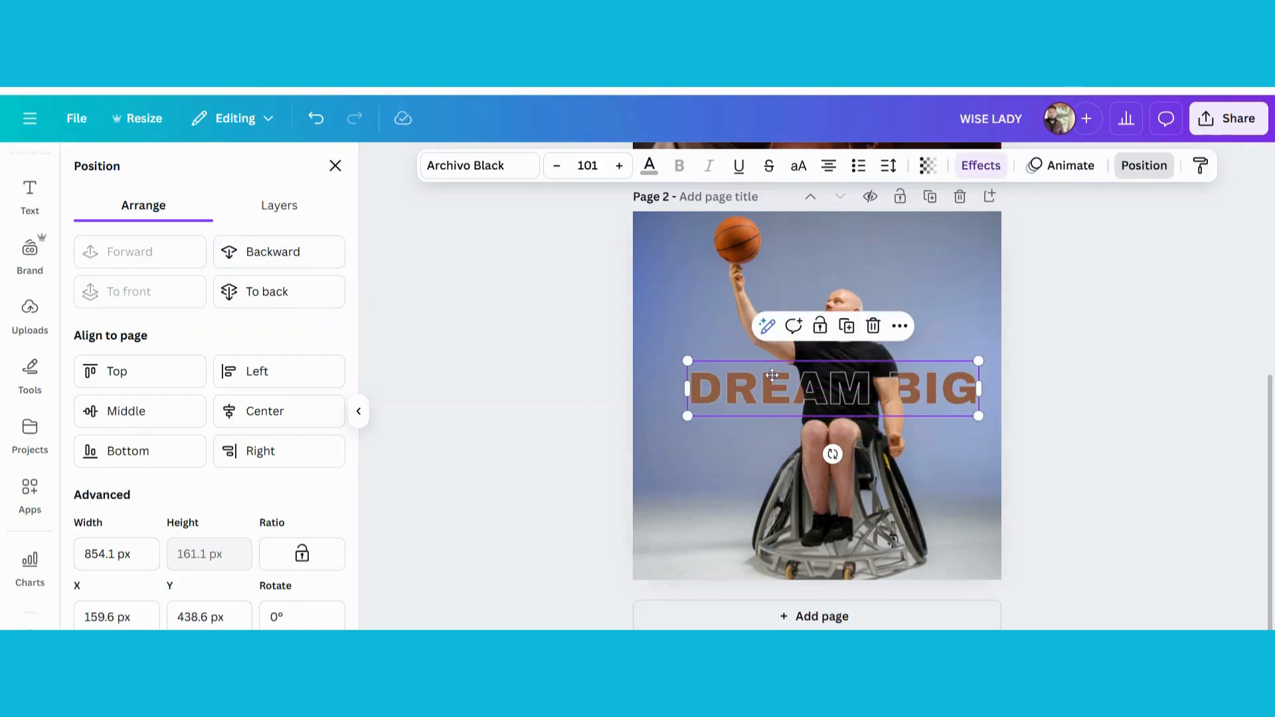
left_click(981, 165)
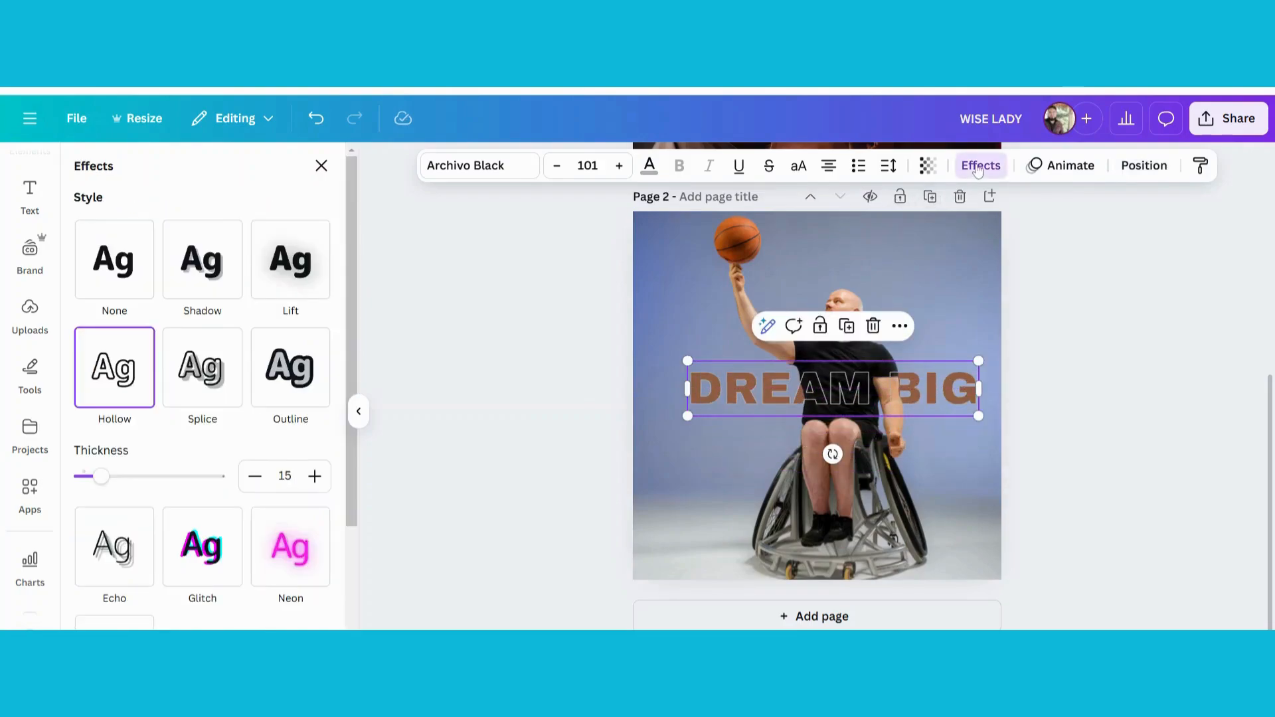
mouse_move(107, 479)
left_mouse_down()
mouse_move(120, 481)
mouse_move(103, 478)
left_mouse_up()
left_click(547, 354)
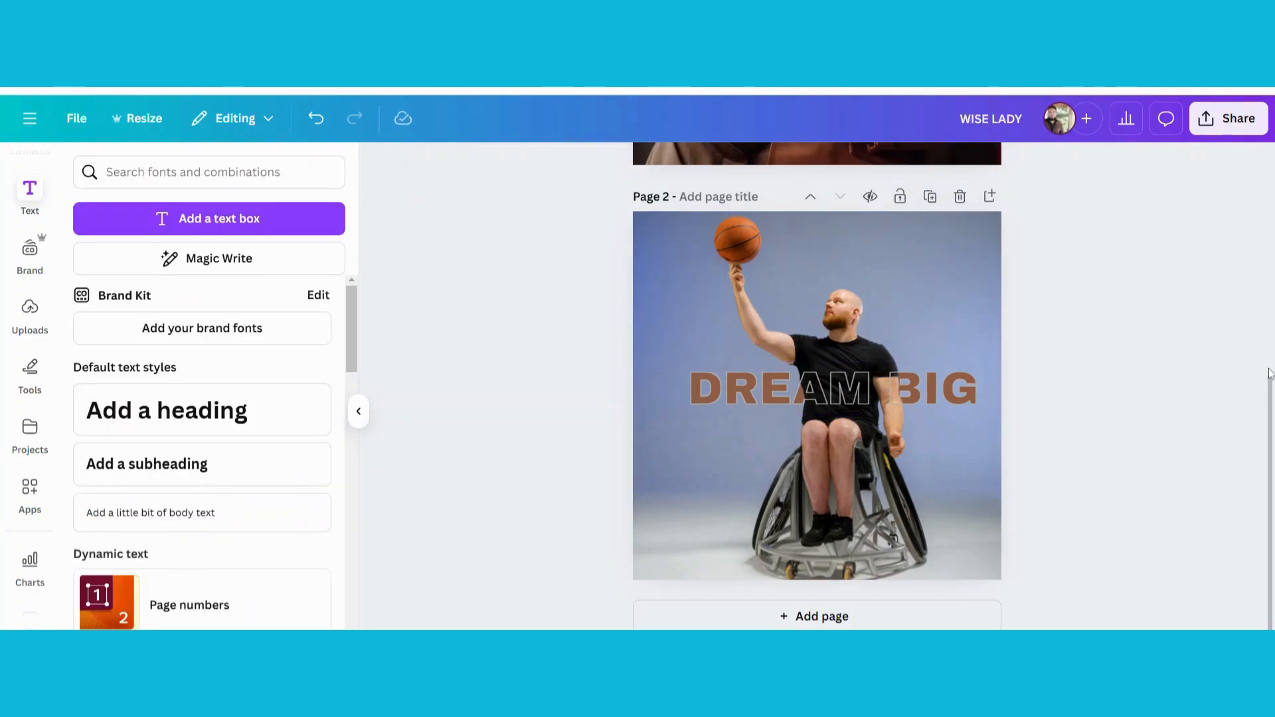
scroll(1272, 454, "up", 1)
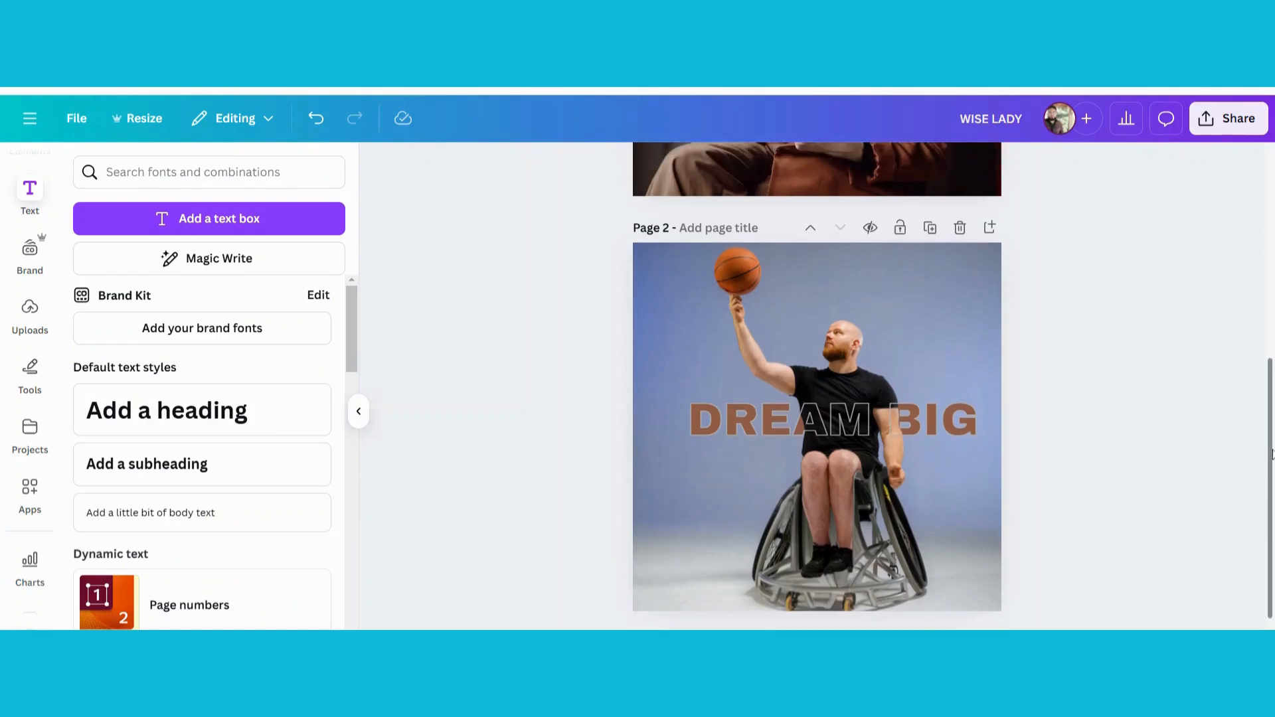
mouse_move(1272, 454)
left_mouse_down()
mouse_move(1268, 285)
mouse_move(1265, 471)
left_mouse_up()
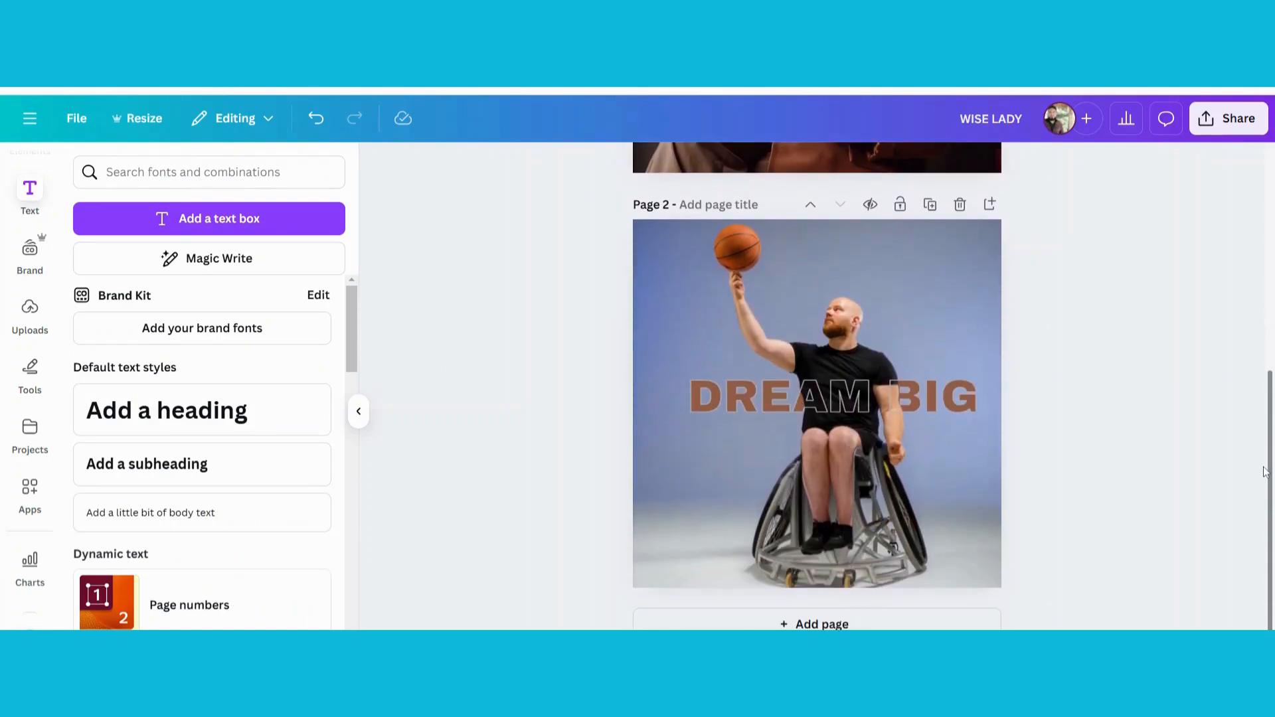